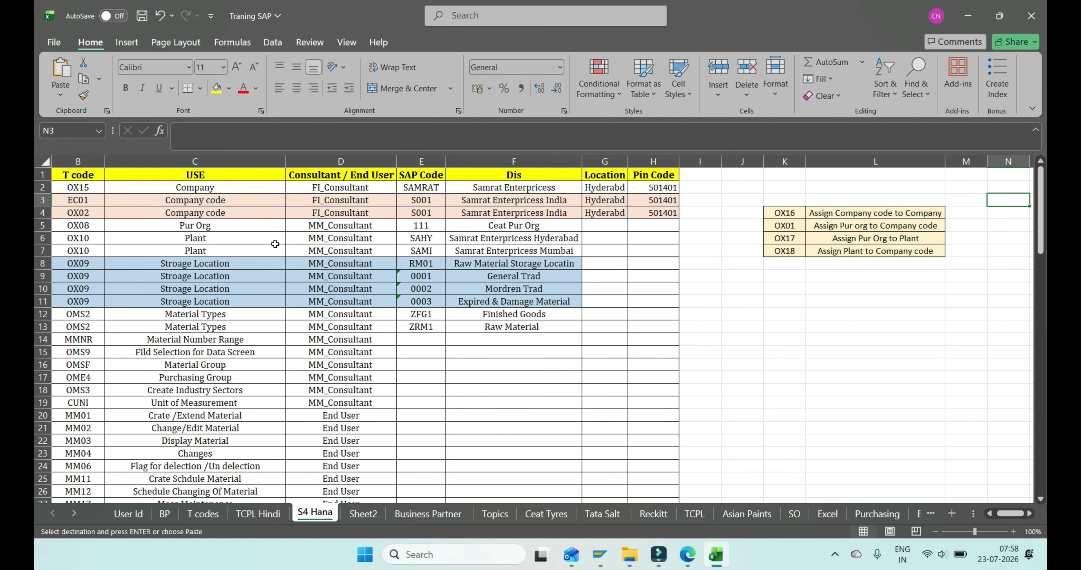
- Review the assignment T-codes OX16, OX01 and OX17 in the S4 Hana sheet, and switch to the SAP MM Notes PDF in Edge
key("Left")
key("Left")
key("Left")
key("Down")
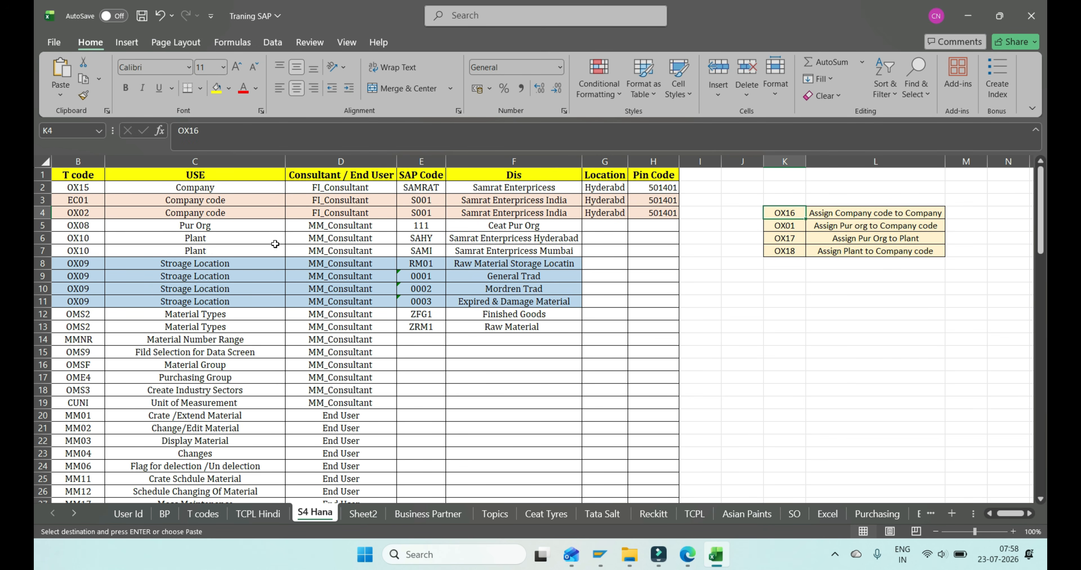
key("Down")
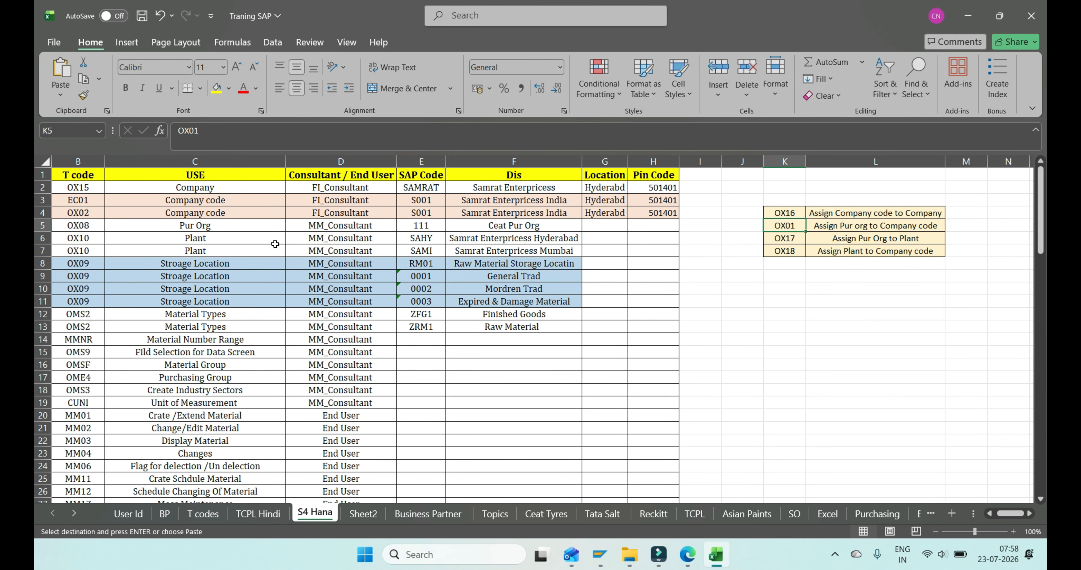
key("Down")
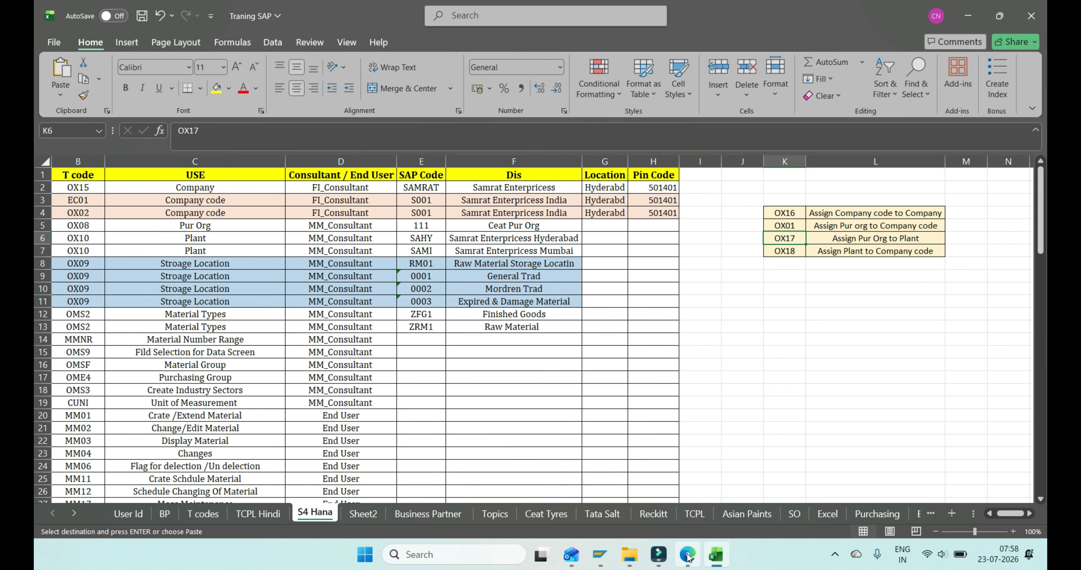
mouse_move(688, 556)
left_click(685, 495)
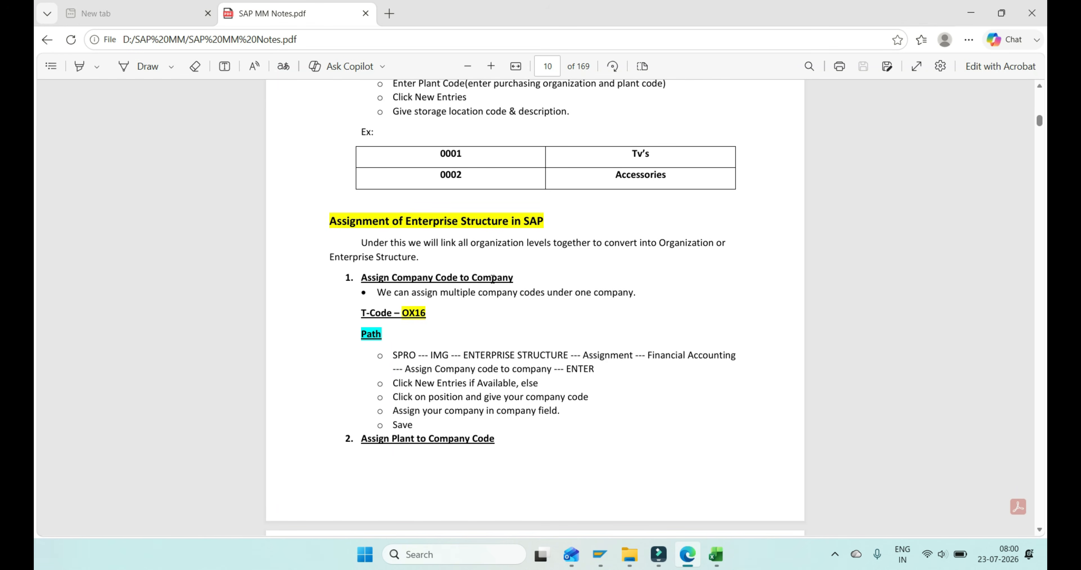
- Switch to SAP and run transaction OX16 to view the company code to company assignments
key("alt+Tab")
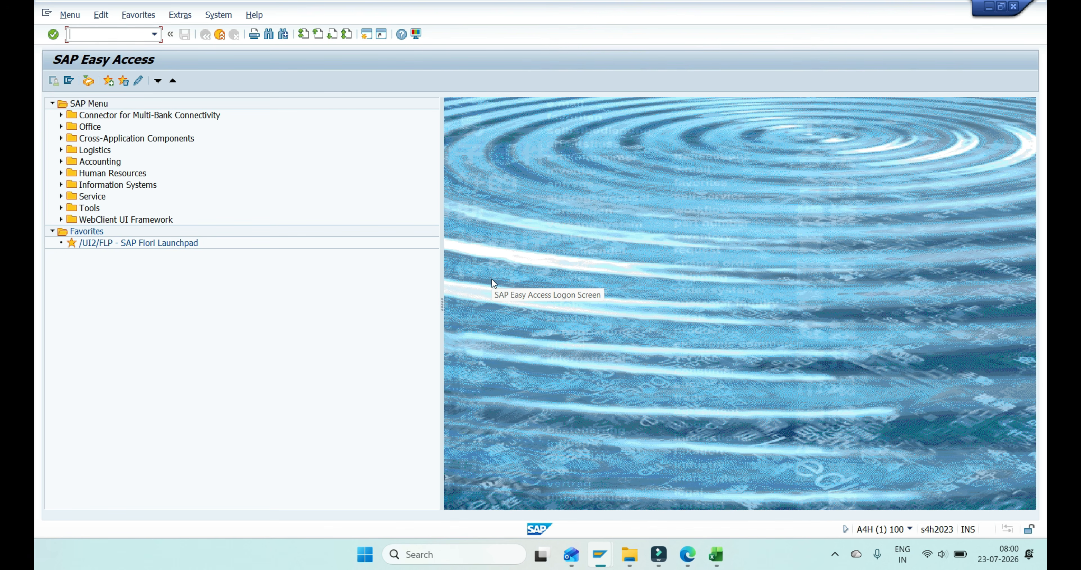
type("OX16")
key("Return")
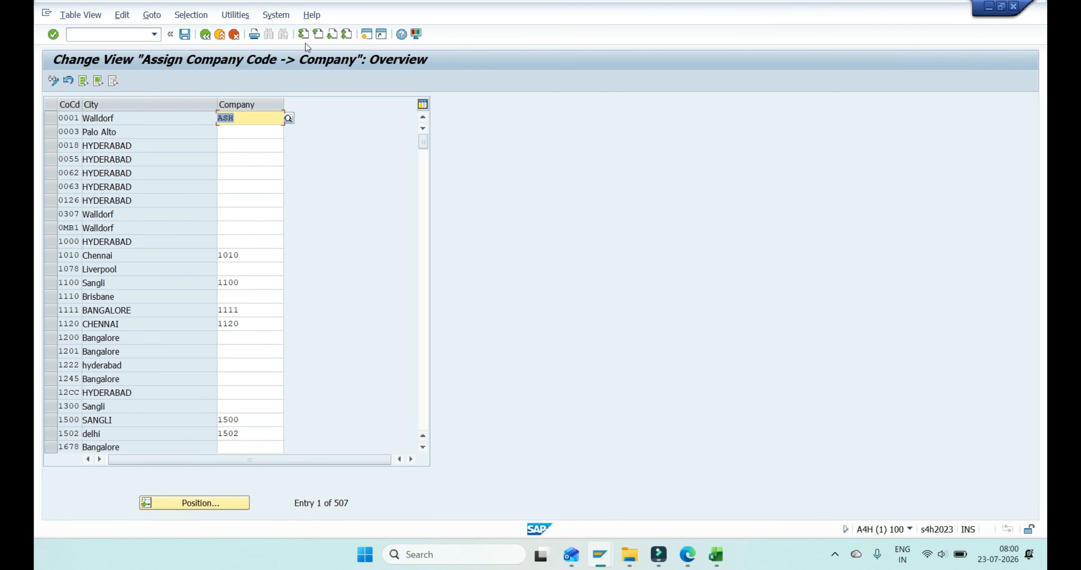
- Leave the current transaction for SPRO and display the SAP Reference IMG
left_click(116, 38)
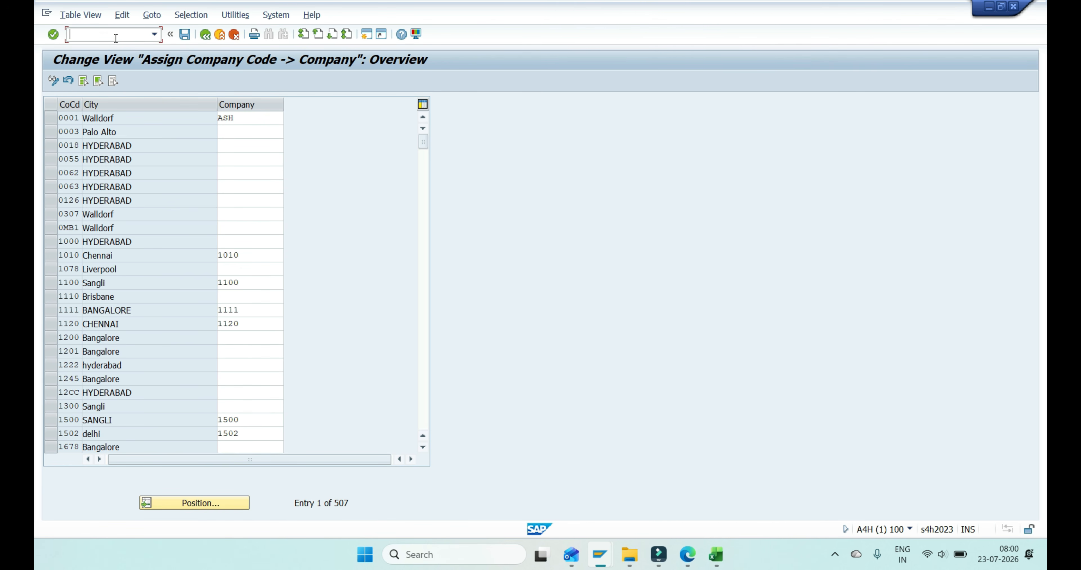
type("/NSPRO")
key("Return")
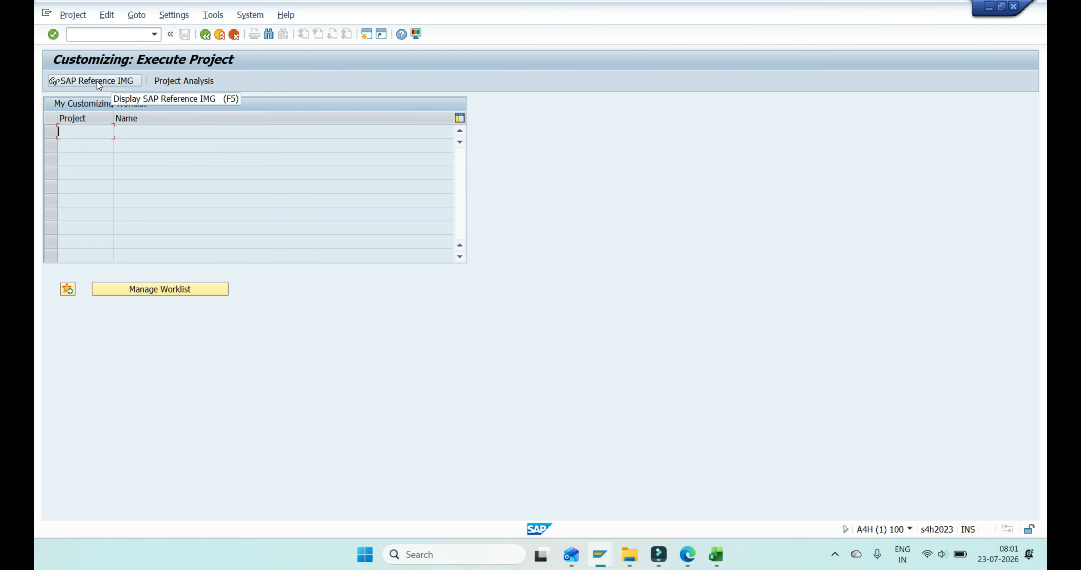
left_click(97, 81)
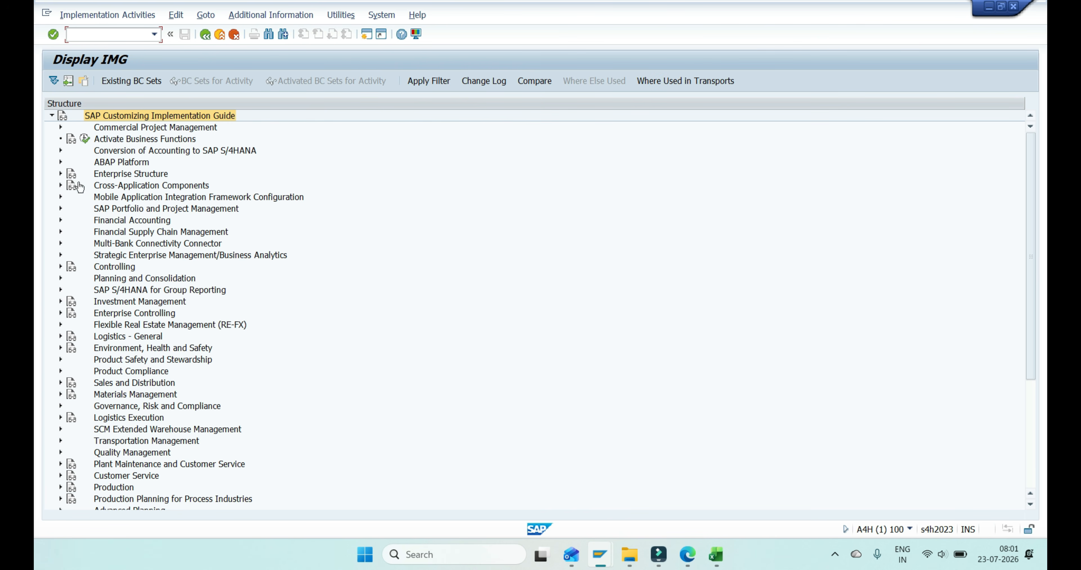
- Under Enterprise Structure, Assignment, Financial Accounting, execute the activity Assign company code to company, checking the path against the PDF notes
left_click(61, 174)
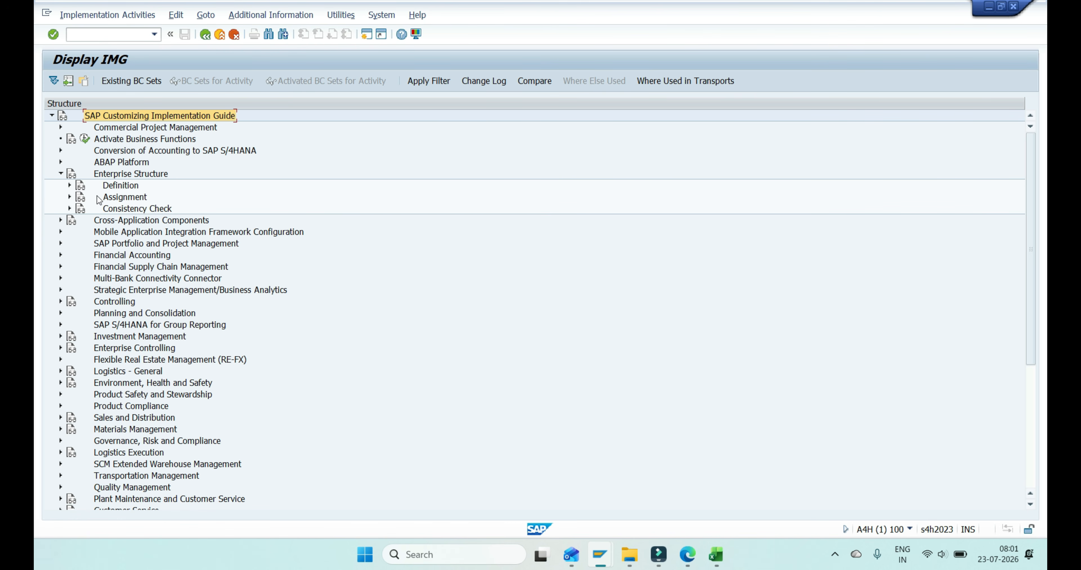
left_click(70, 197)
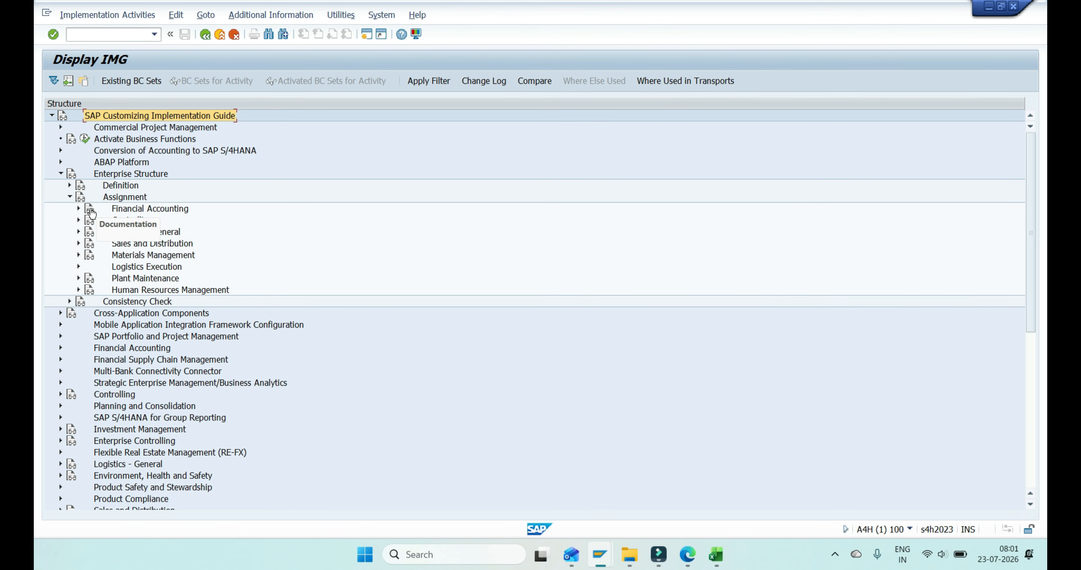
left_click(79, 208)
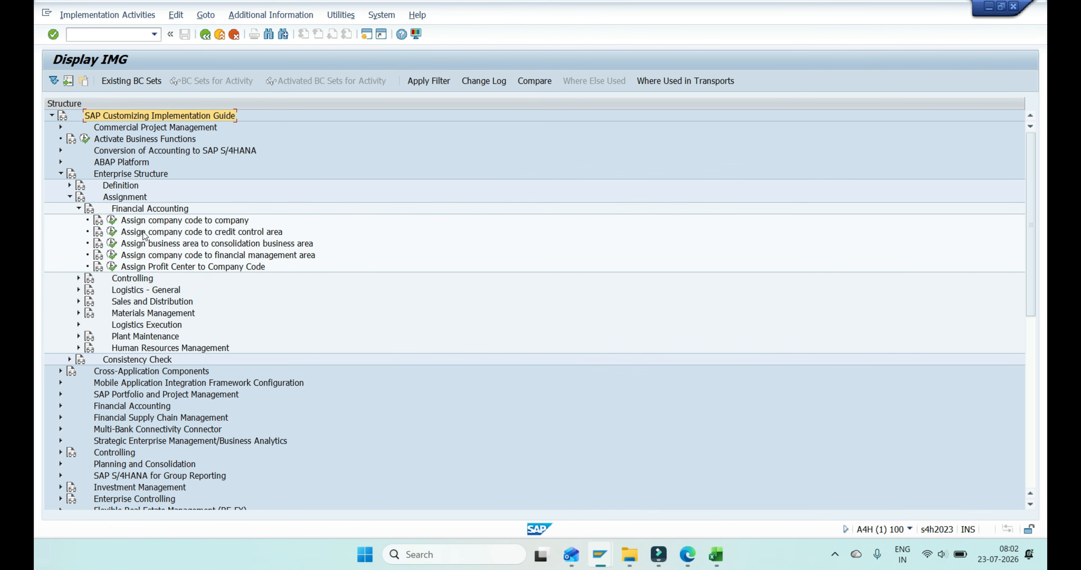
key("alt+Tab")
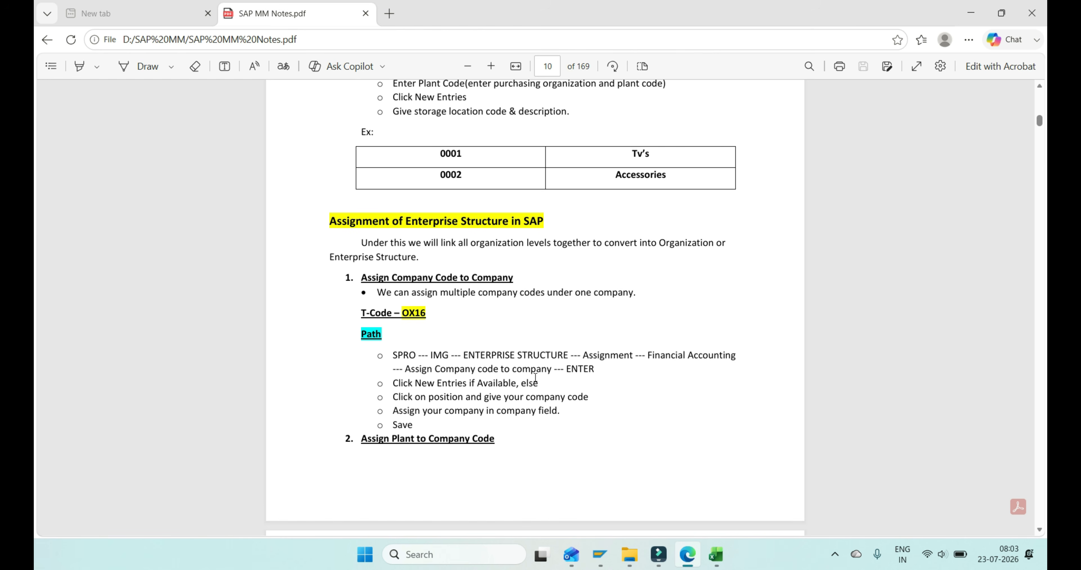
key("alt+Tab")
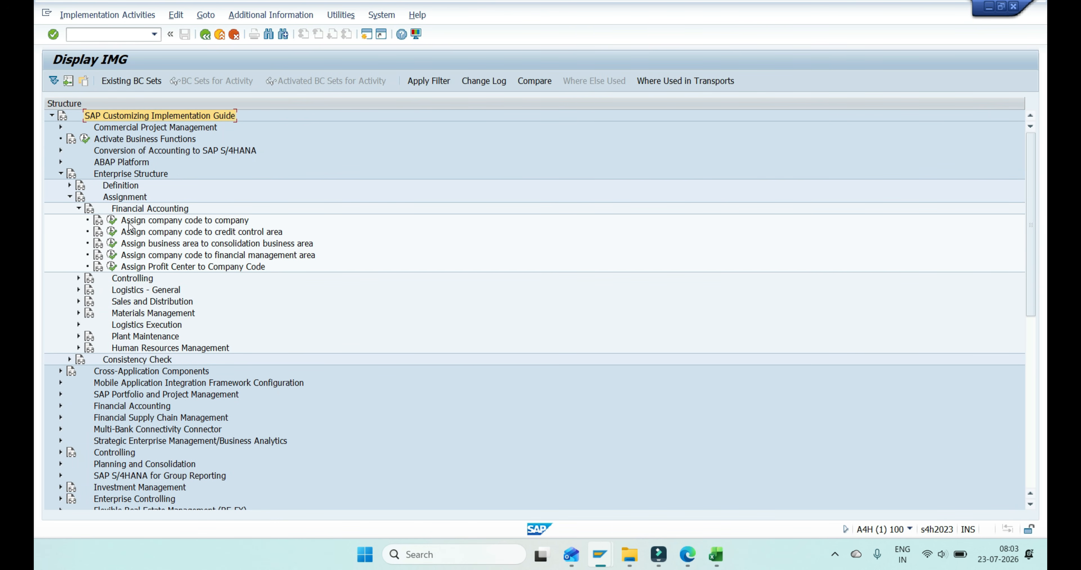
left_click(112, 220)
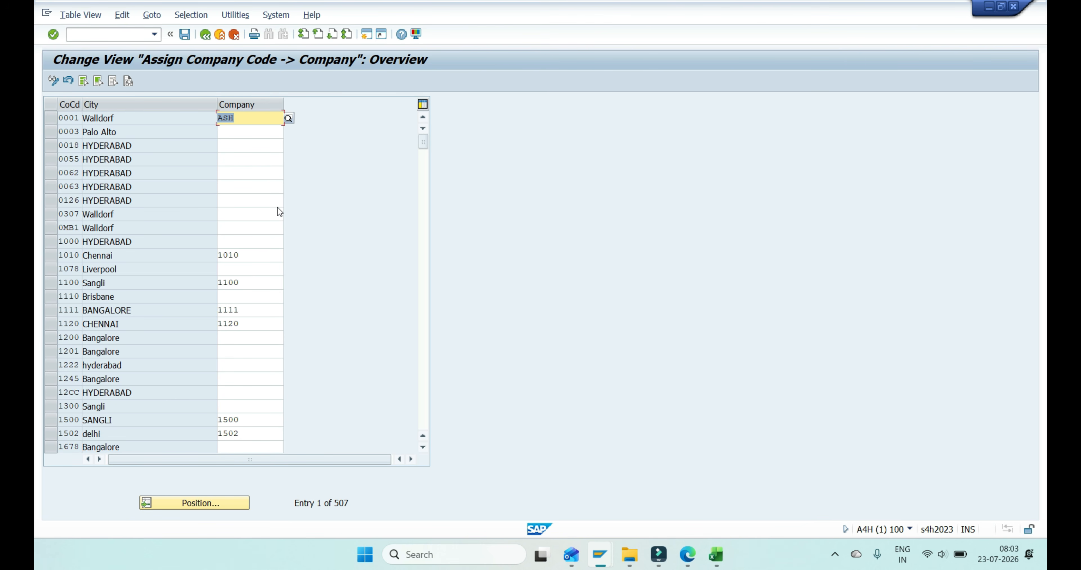
- Position the assignment table at company code SA01, consulting the PDF notes and the Excel sheet's company code row
key("alt+Tab")
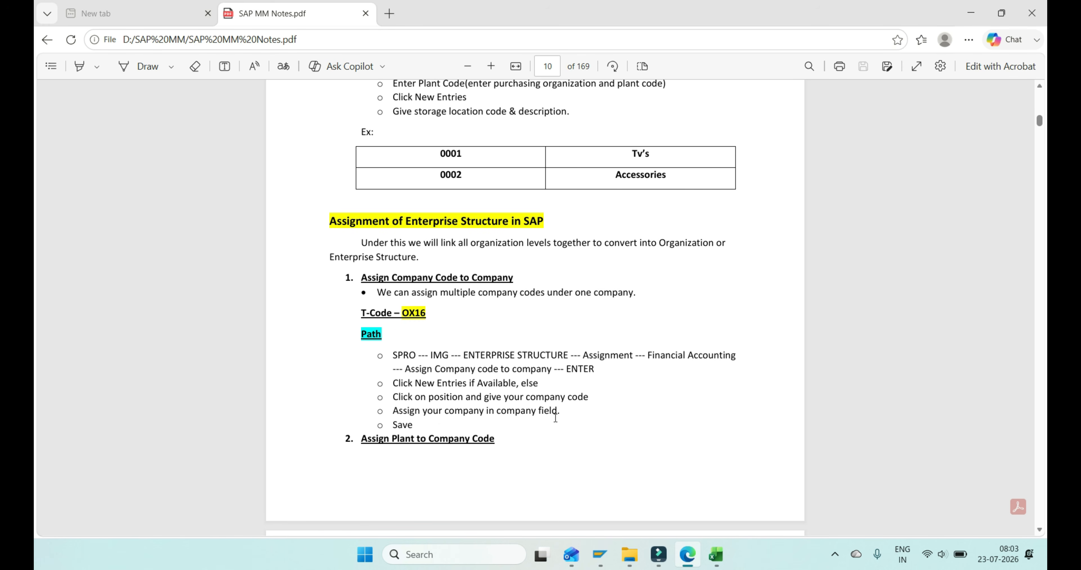
key("alt+Tab")
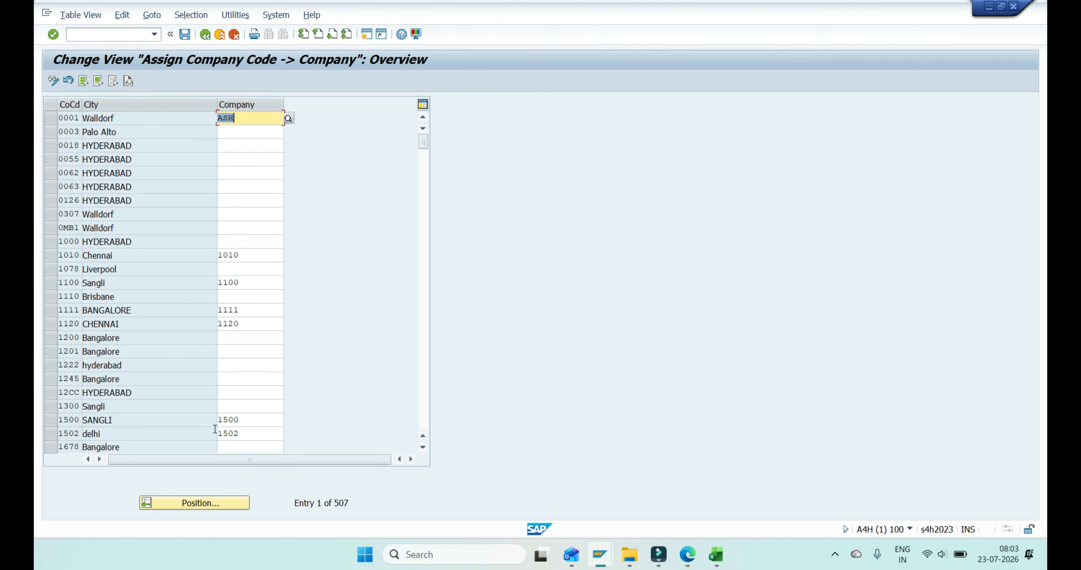
left_click(162, 501)
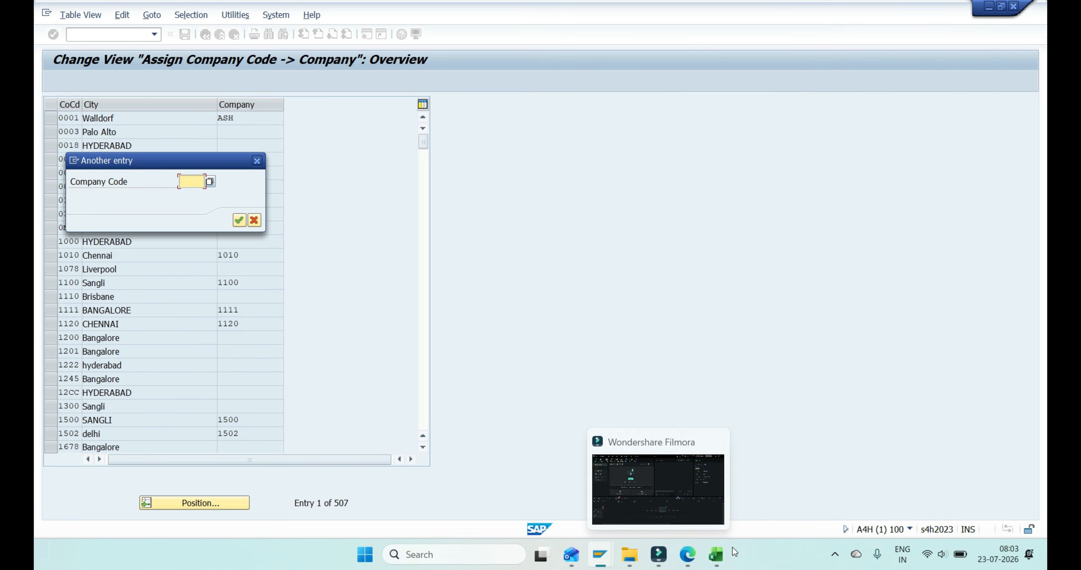
left_click(716, 554)
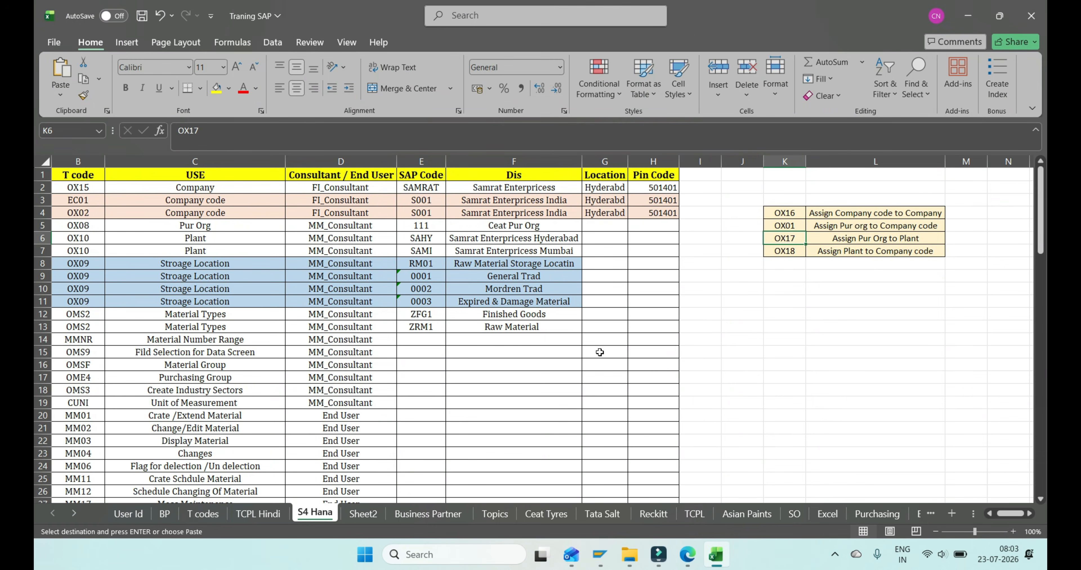
left_click(500, 203)
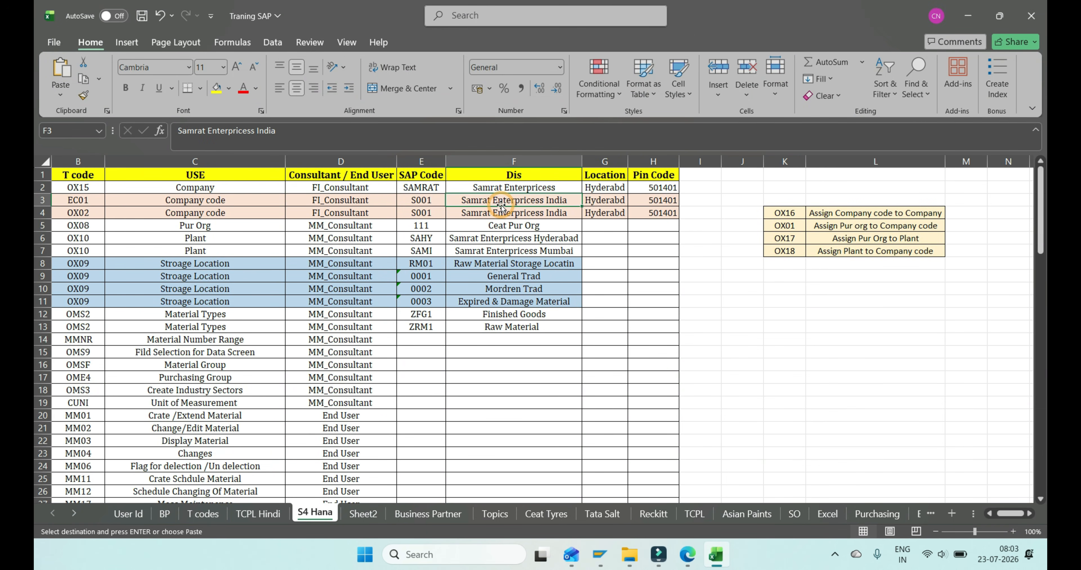
key("Left")
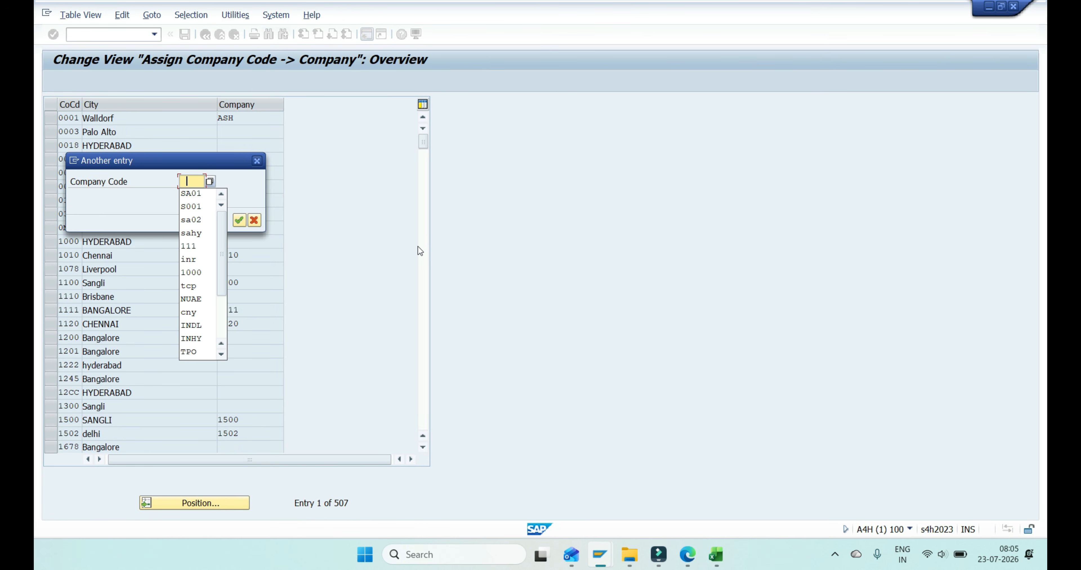
key("Down")
key("Return")
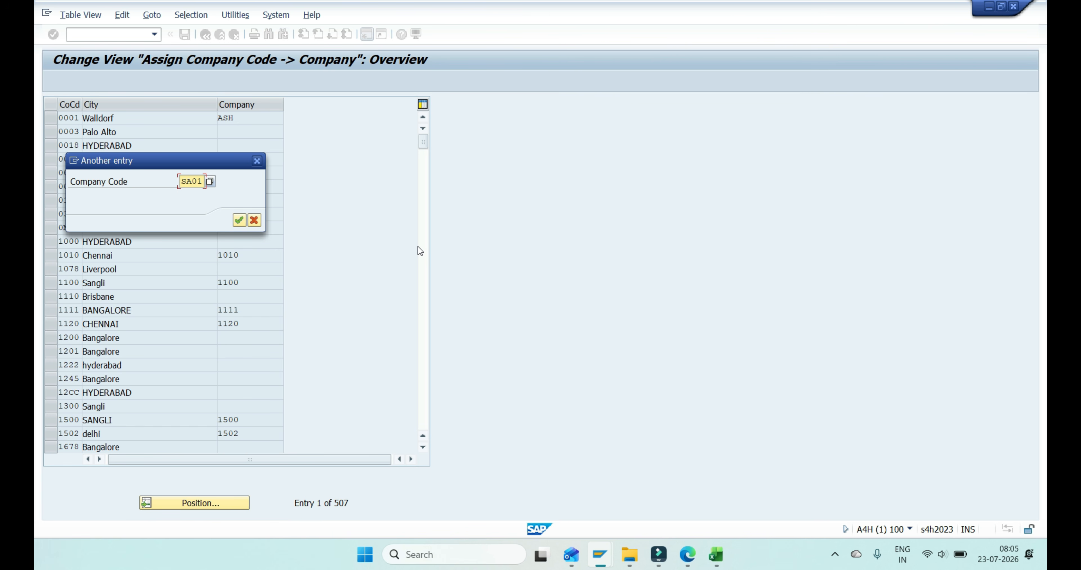
key("Return")
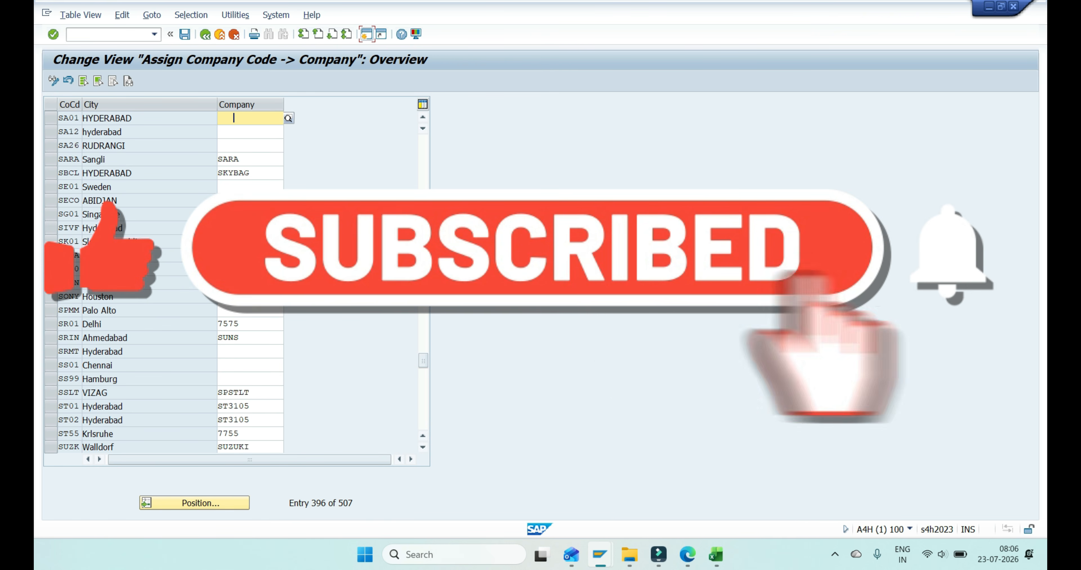
- Select the SA01 row, and copy the company's SAP code SAMRAT from the Excel sheet
left_click(67, 119)
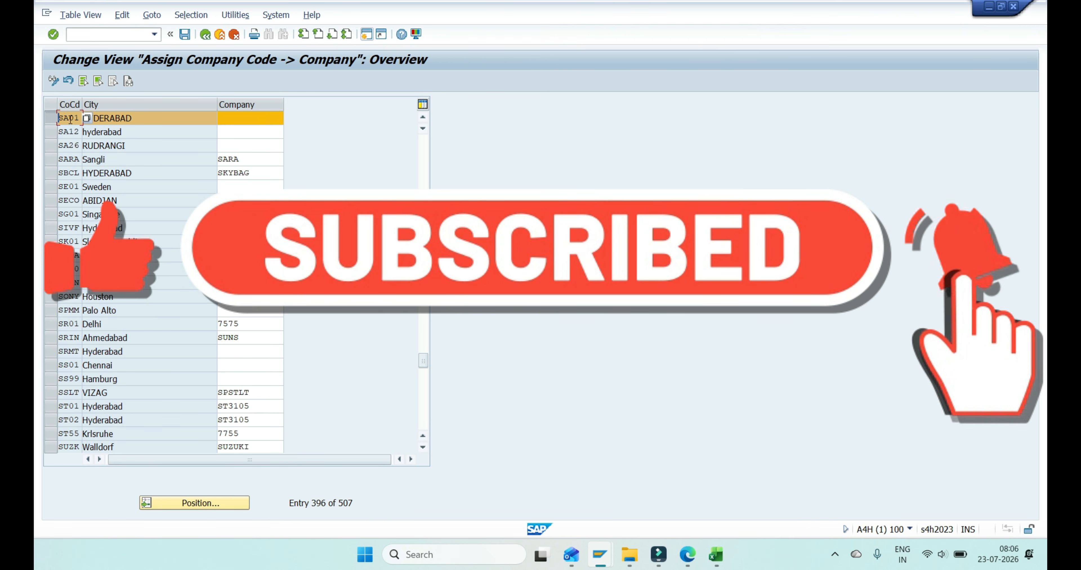
left_click(124, 119)
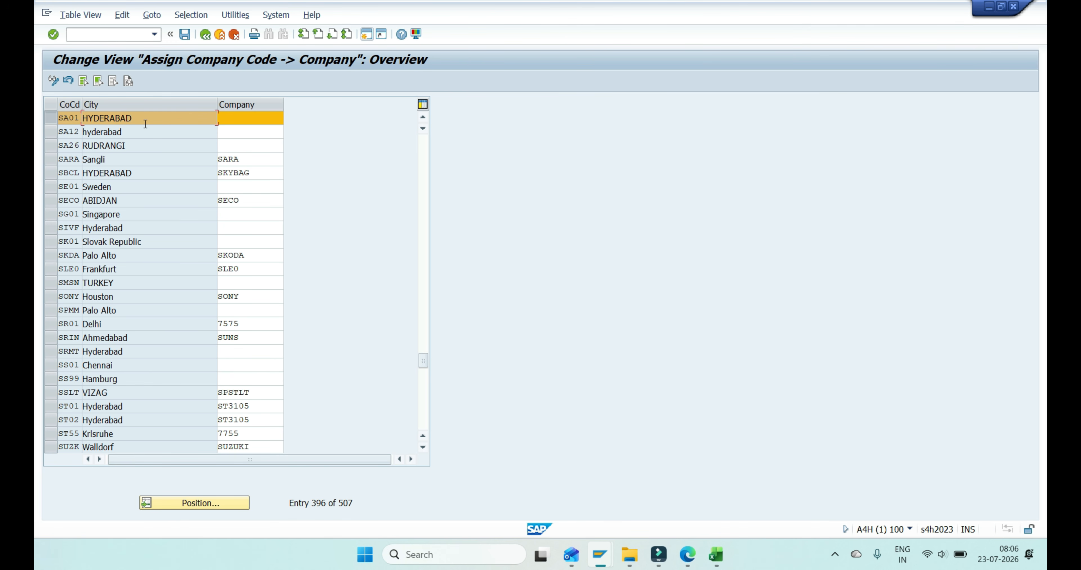
key("alt+Tab")
key("Tab")
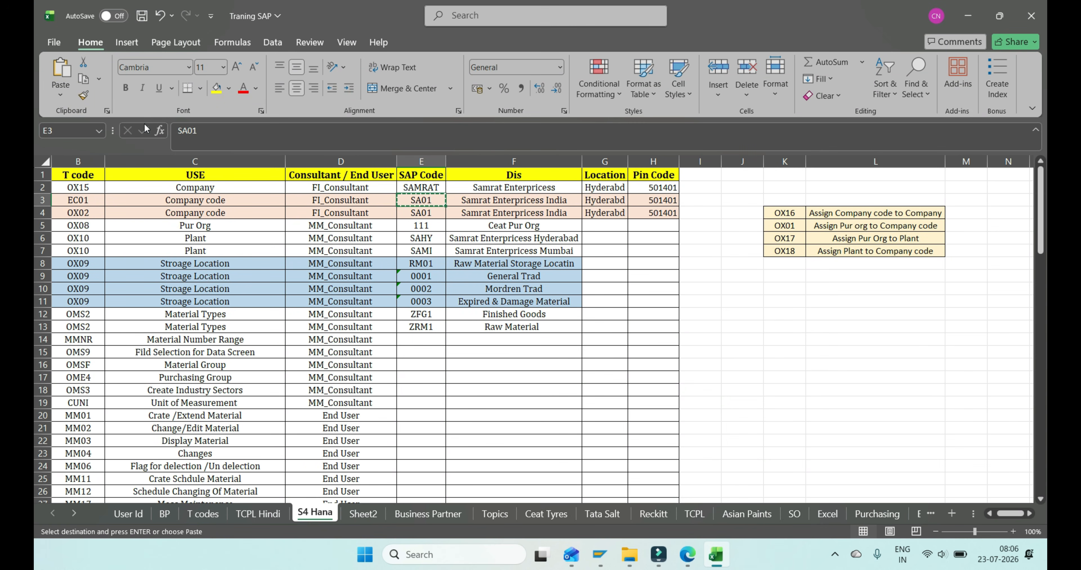
key("Up")
key("Right")
key("Right")
key("Left")
key("Left")
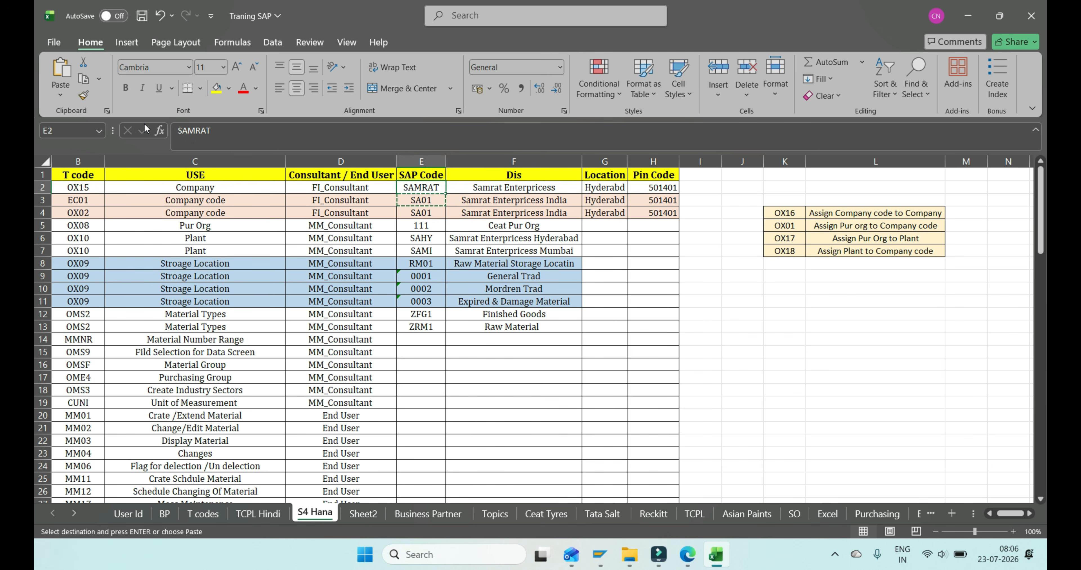
key("ctrl+c")
key("alt+Tab")
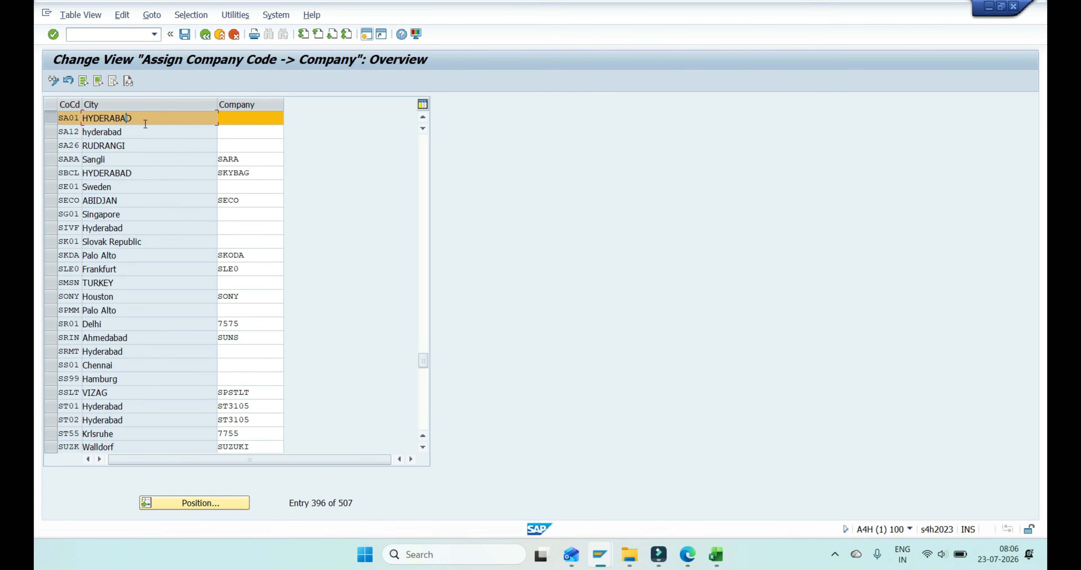
- Enter SAMRAT as the company for company code SA01 in SAP and save the assignment
left_click(248, 121)
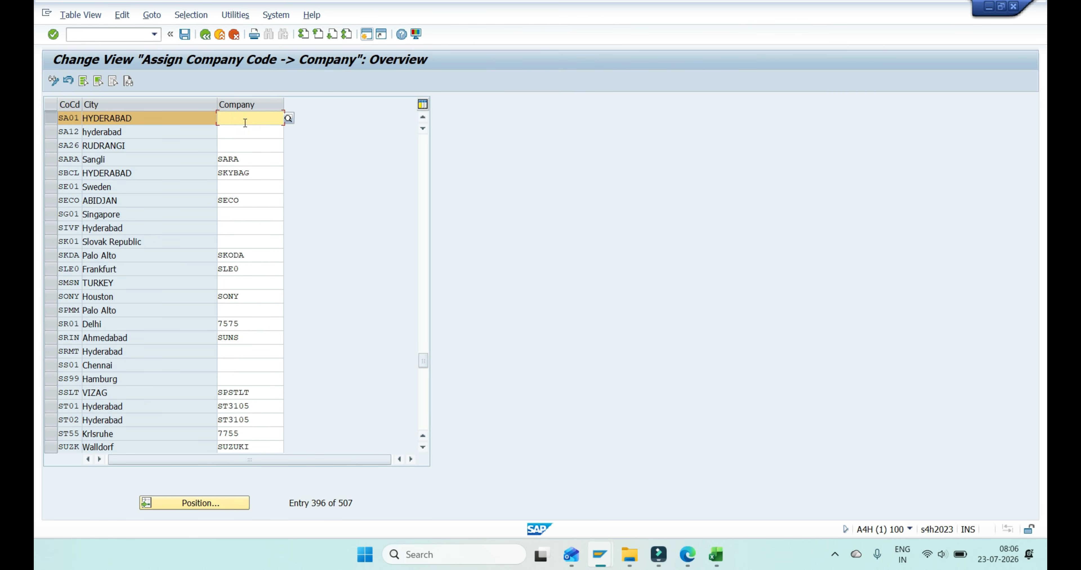
key("ctrl+v")
double_click(245, 122)
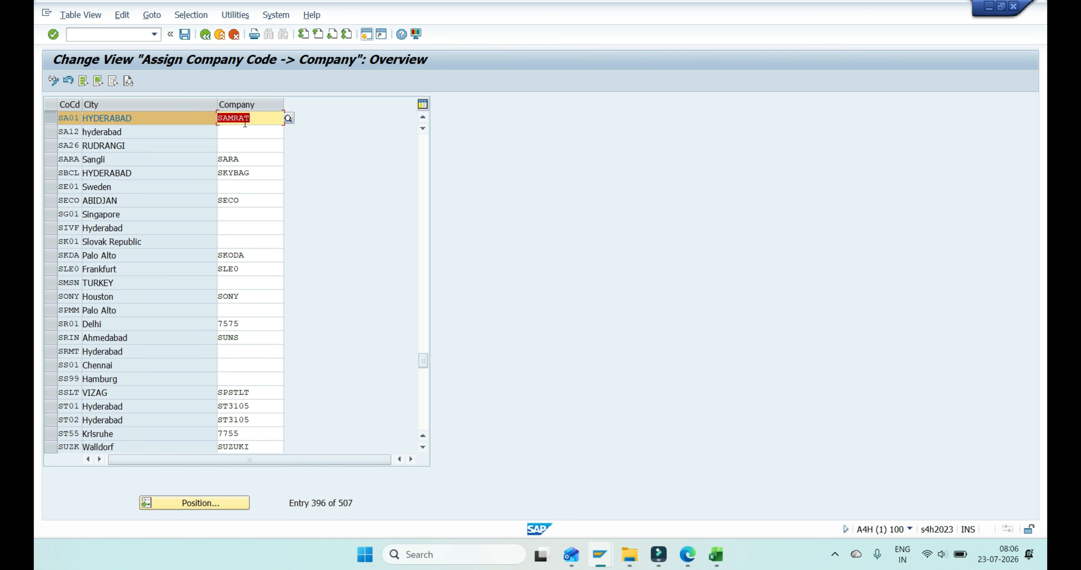
left_click(46, 119)
key("ctrl+s")
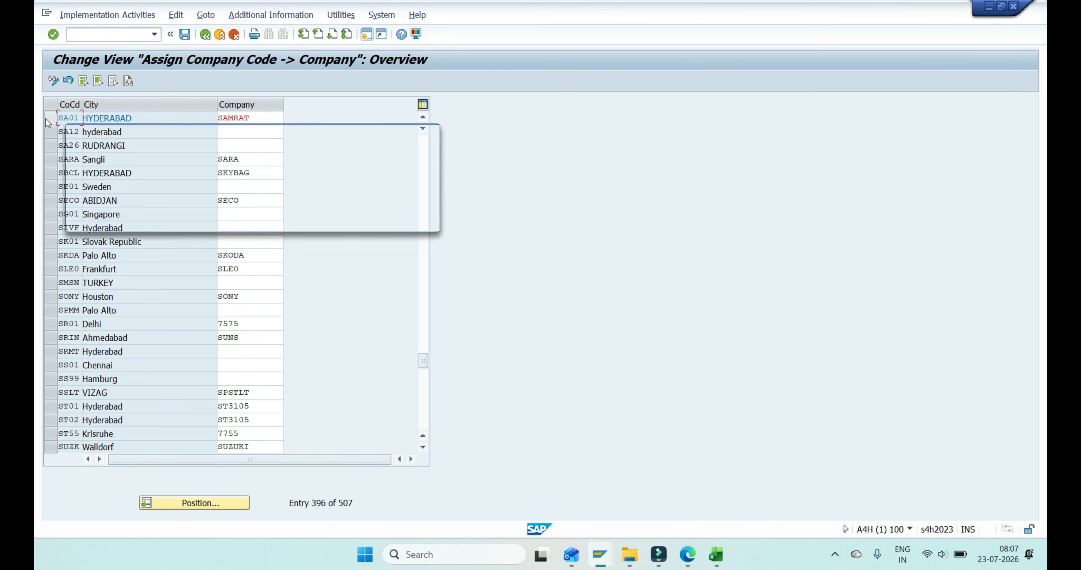
key("Return")
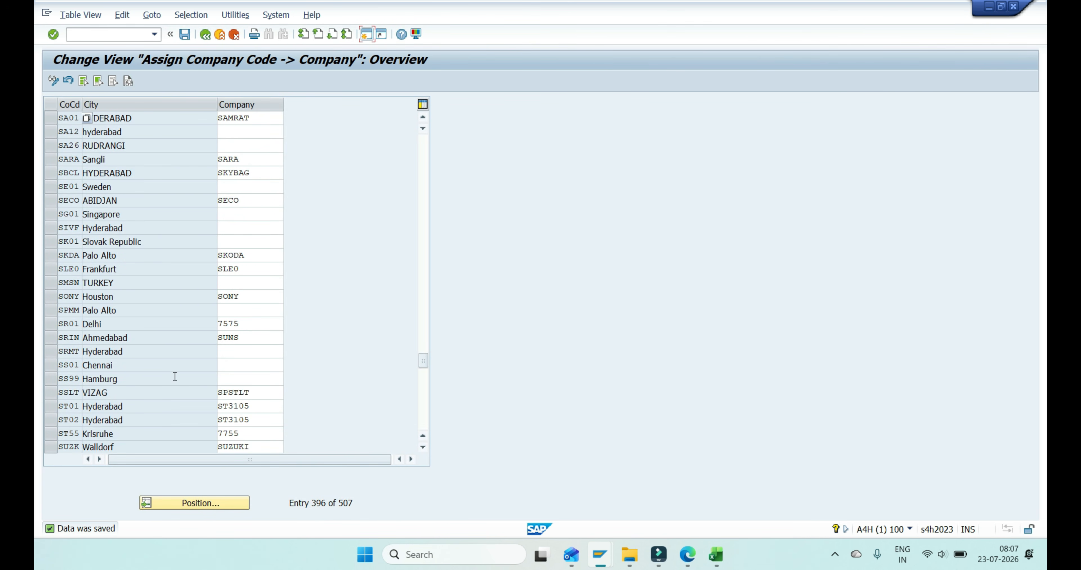
- Go back to the Customizing: Execute Project screen and switch to the SAP MM Notes PDF in Edge
left_click(206, 38)
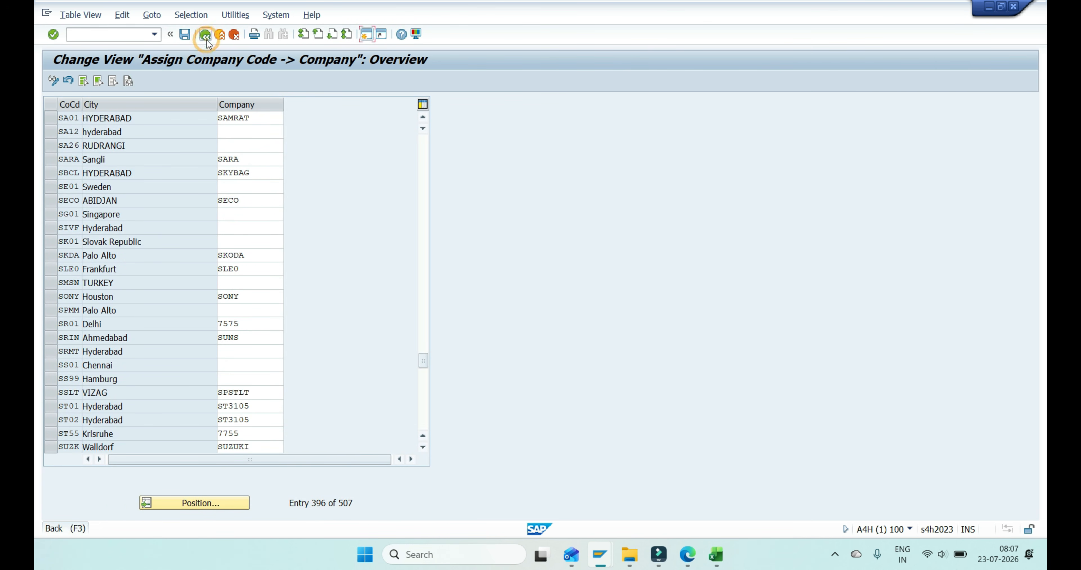
left_click(206, 38)
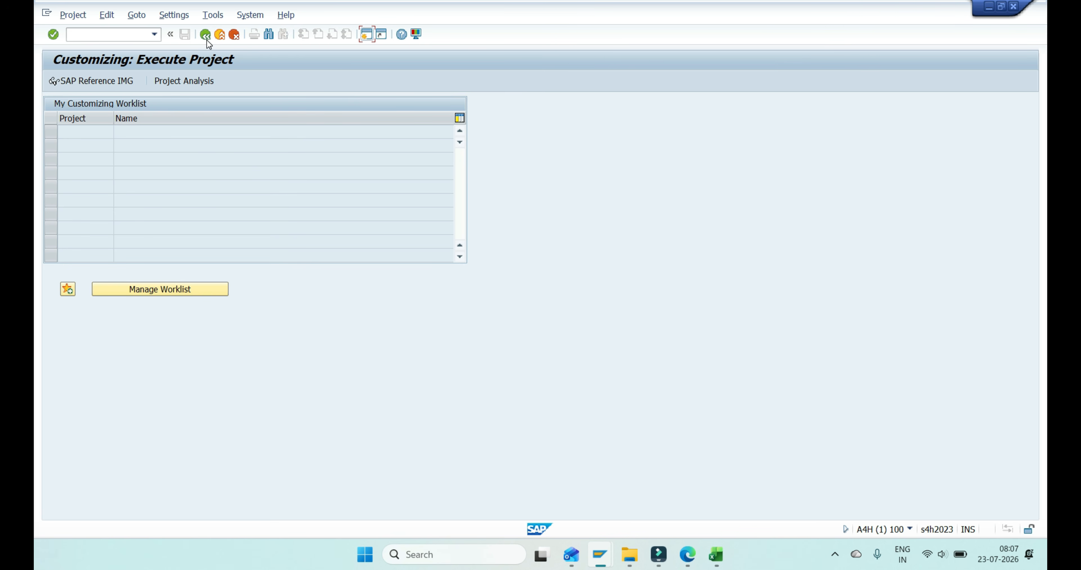
key("alt+Tab")
key("alt+Tab")
key("alt+Tab")
key("alt+Tab")
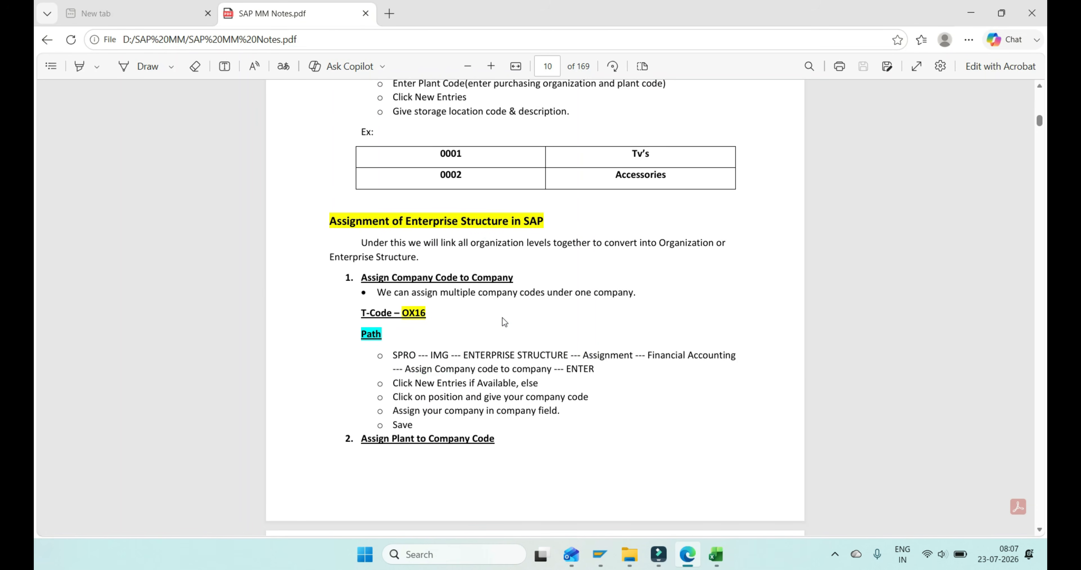
- Find the Assign Plant to Company Code section in the PDF notes and select its T-code OX18
scroll(502, 318, "down", 7)
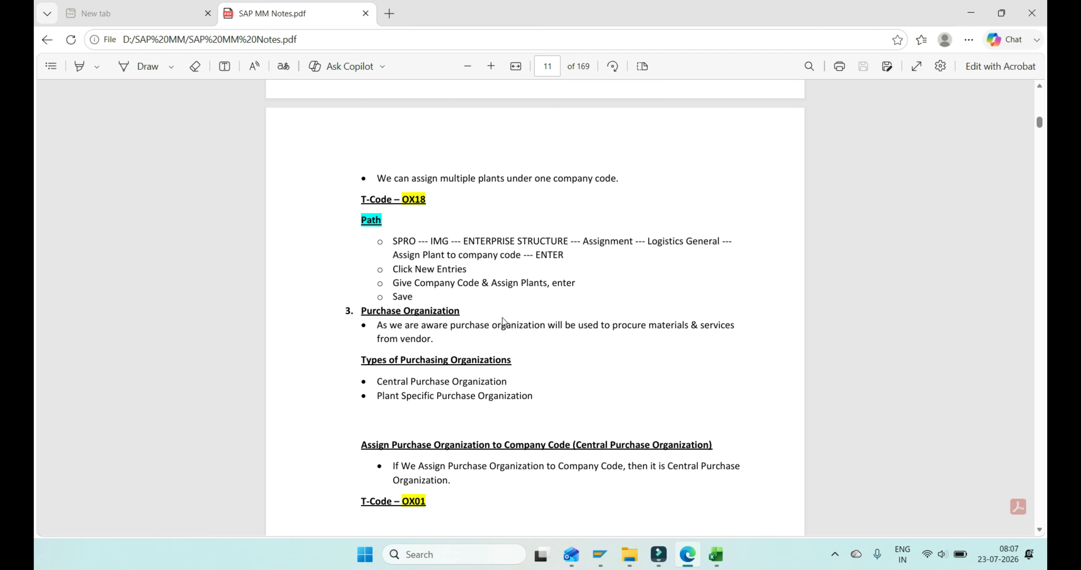
scroll(502, 318, "up", 7)
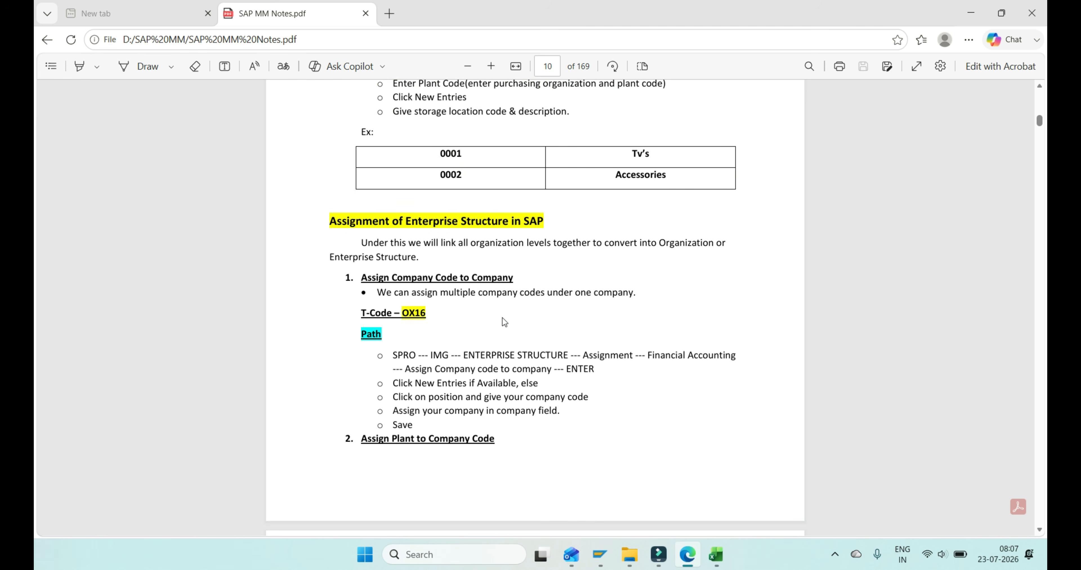
left_click(1039, 531)
left_click(1041, 535)
left_click(1041, 534)
left_click(1041, 534)
left_click(1041, 534)
left_click(1041, 534)
left_click(1041, 534)
left_click(1041, 534)
left_click(1041, 534)
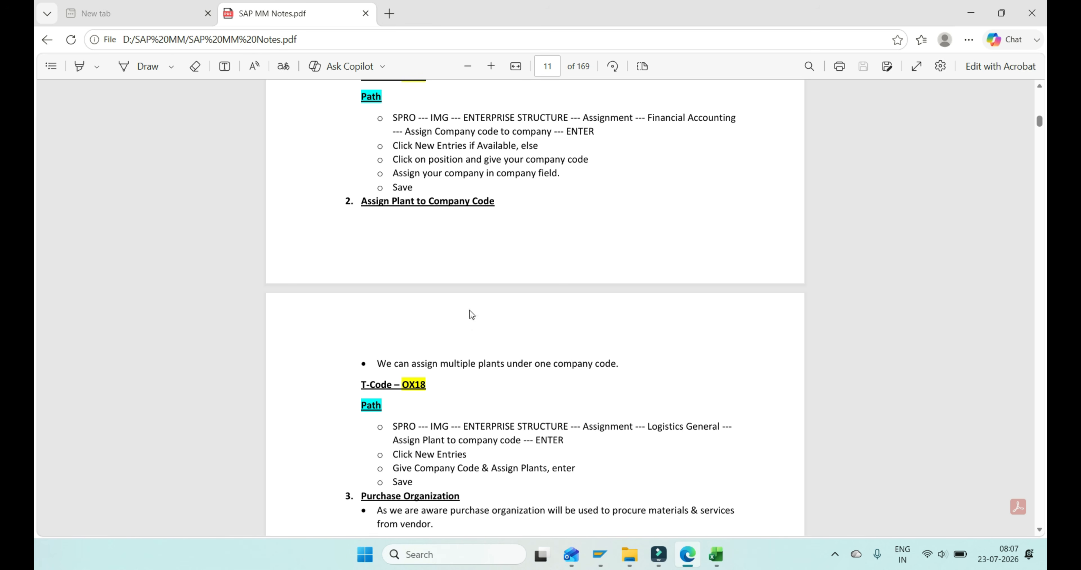
left_click(419, 384)
- Switch to SAP and open the plant to company code assignment view with transaction /NOX18, glancing back at the PDF notes
key("alt+Tab")
key("alt+Tab")
key("alt+Tab")
key("Tab")
left_click(103, 37)
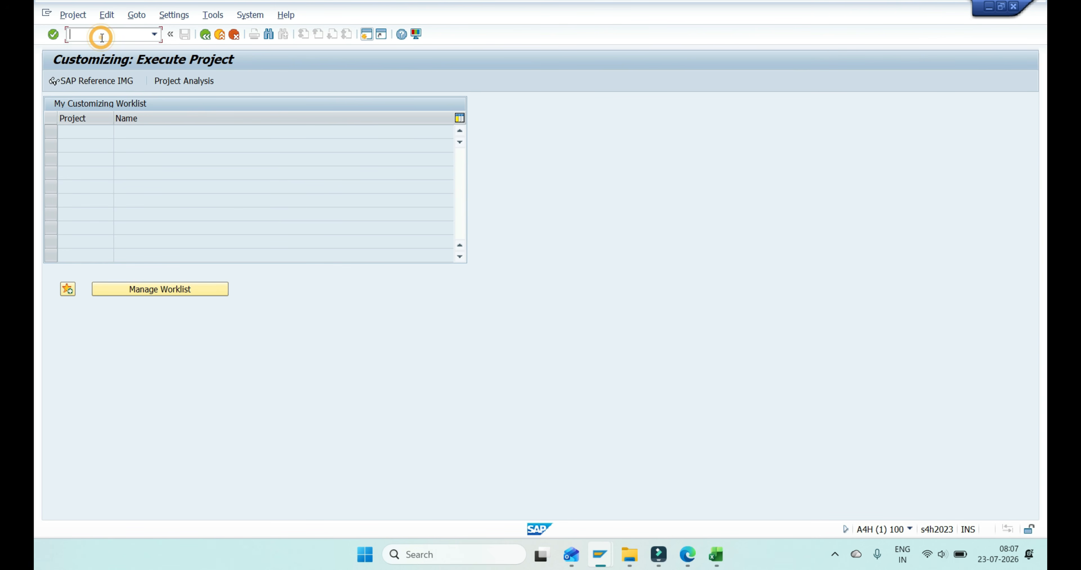
type("/NOX18")
key("Return")
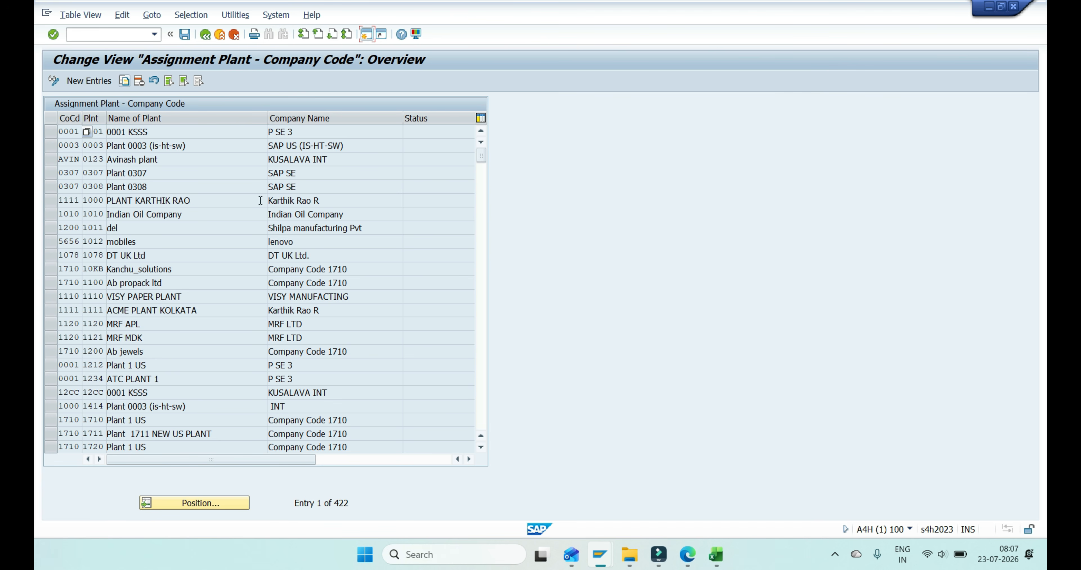
key("alt+Tab")
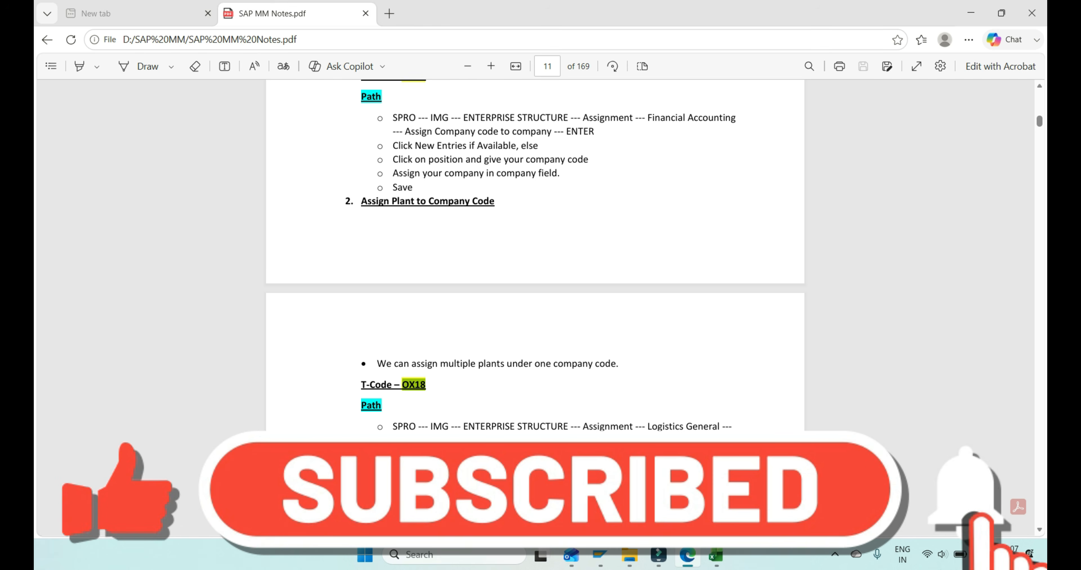
key("alt+Tab")
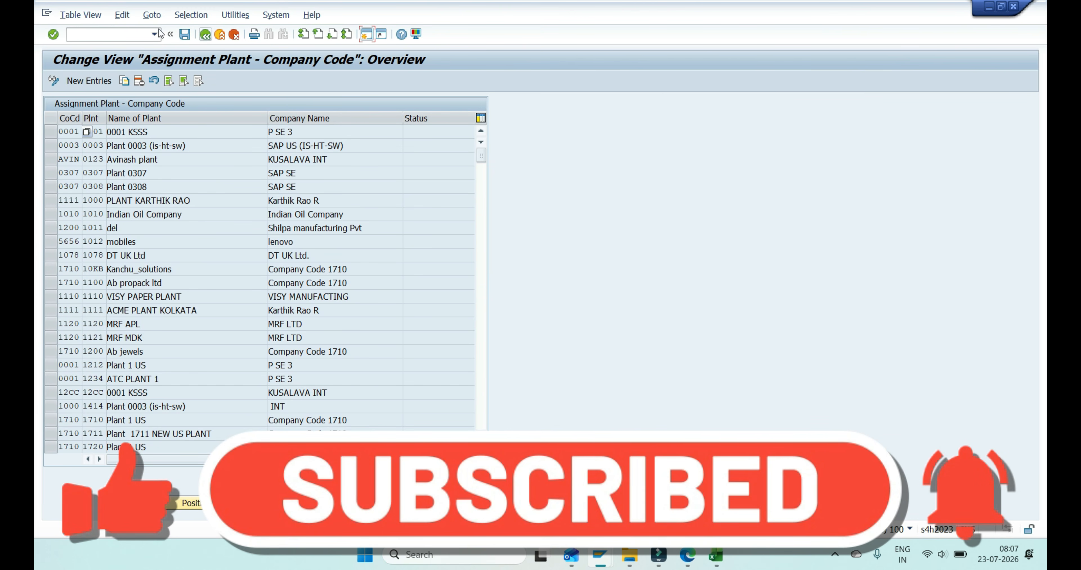
- Run transaction /NSPRO, open the SAP Reference IMG, and expand Enterprise Structure, Assignment and Logistics - General
left_click(138, 32)
type("nspro")
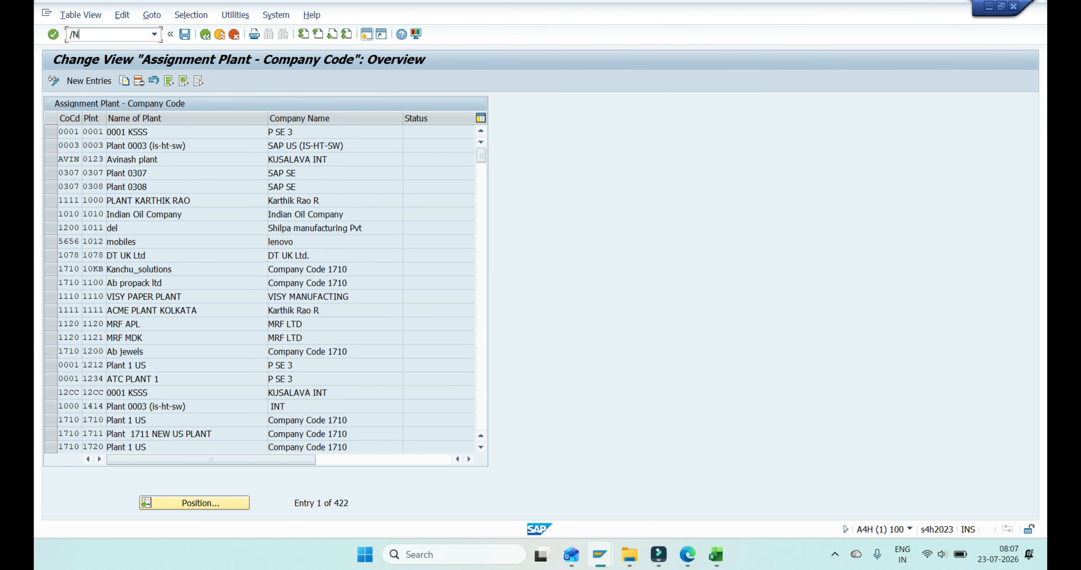
key("Return")
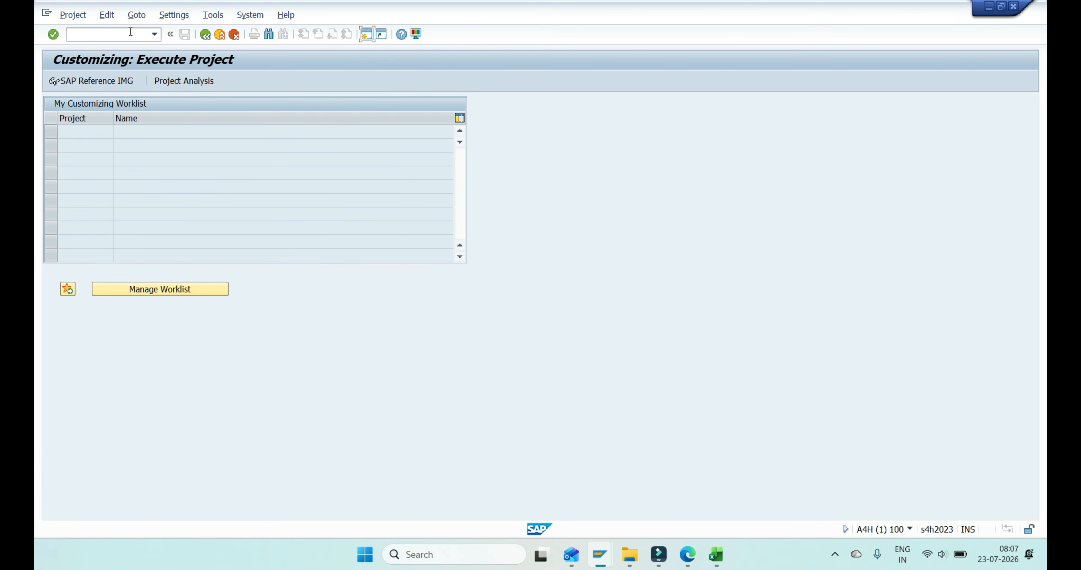
left_click(97, 81)
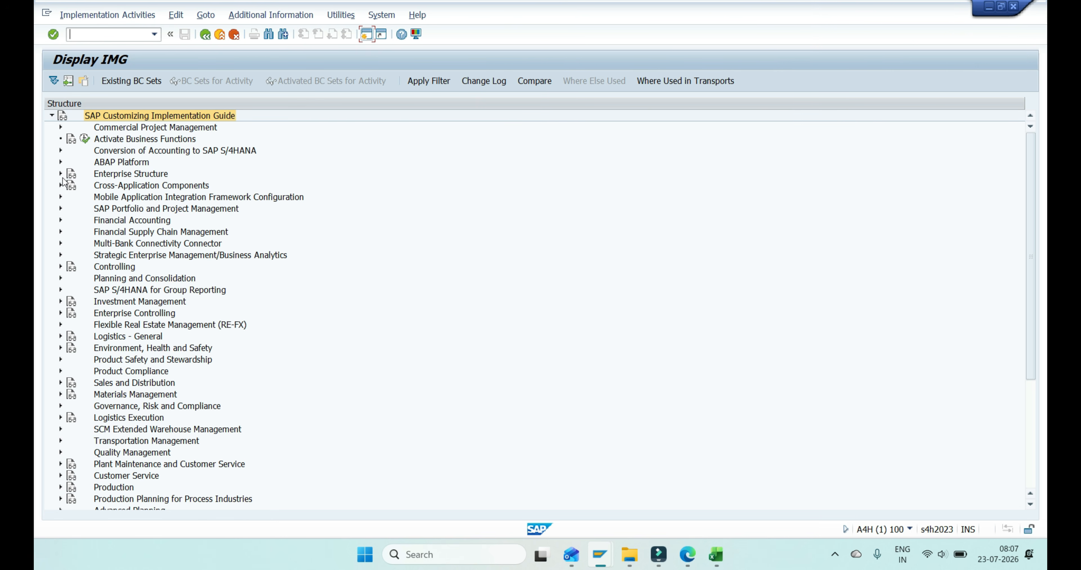
left_click(60, 174)
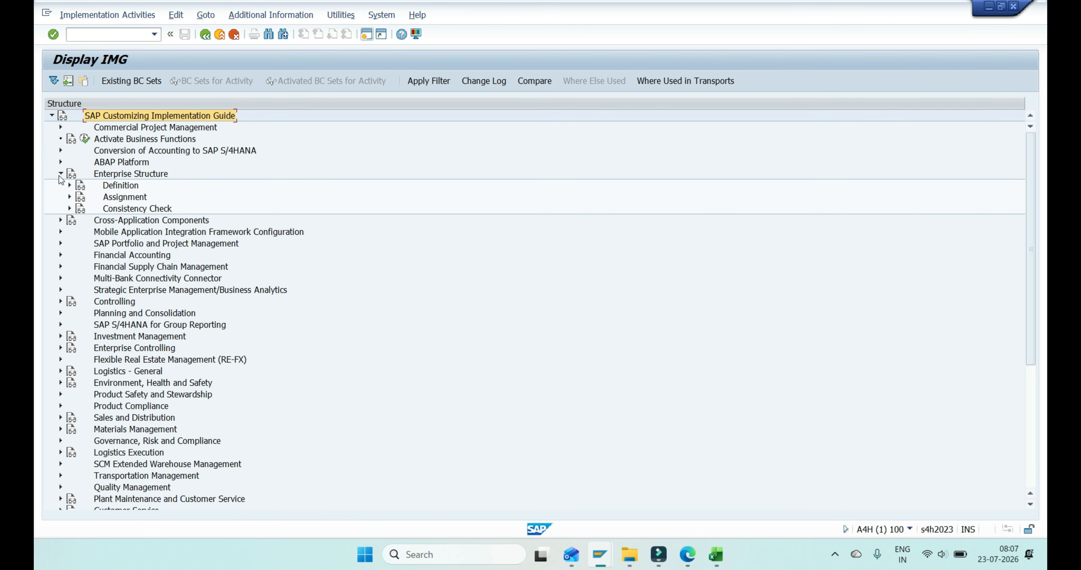
left_click(70, 196)
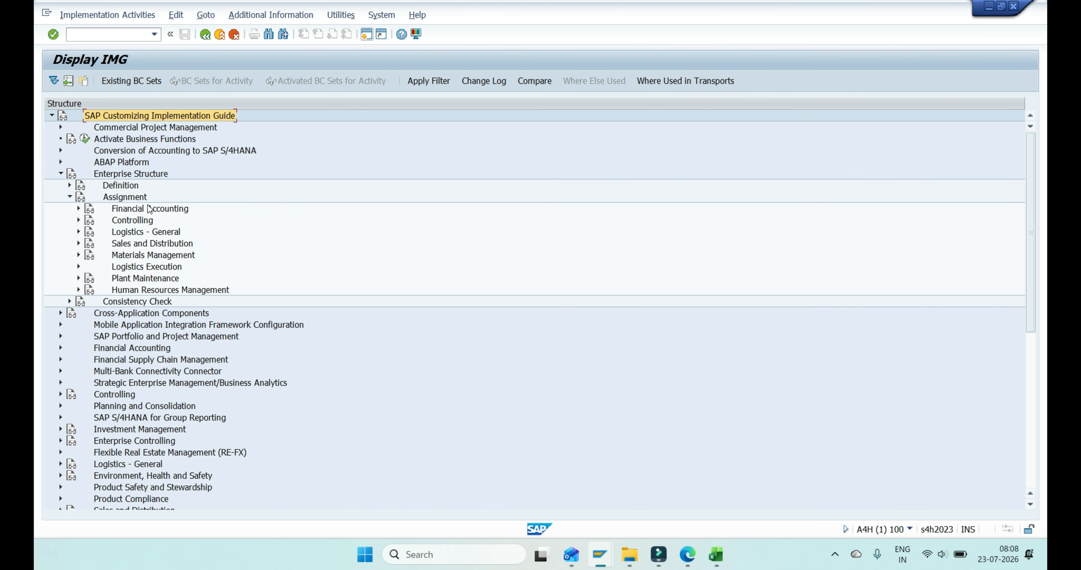
left_click(79, 231)
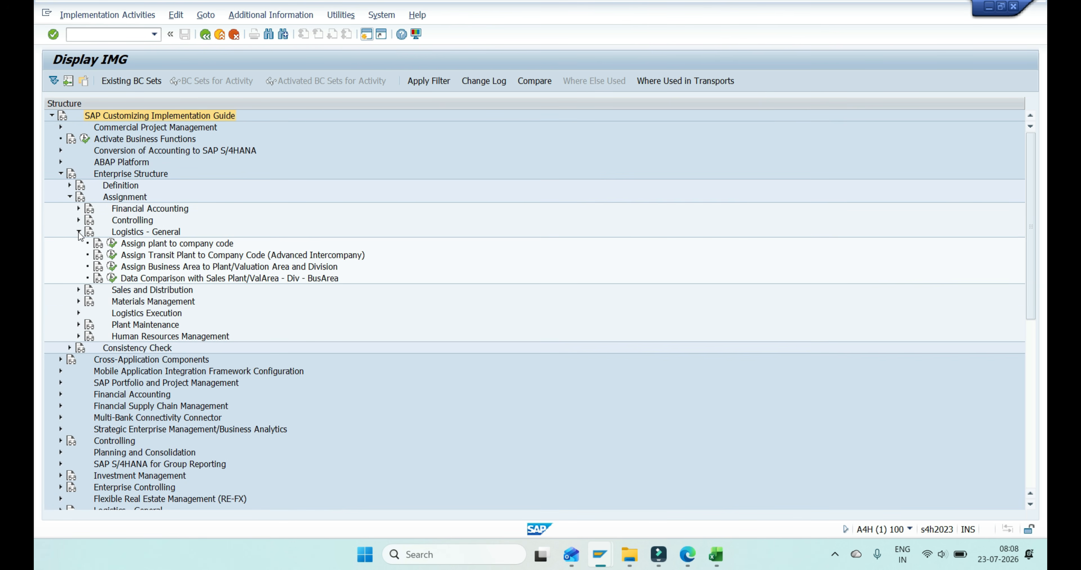
- Check the assignment path in the PDF notes, open the Assign plant to company code activity in SAP, and start new entries
key("alt+Tab")
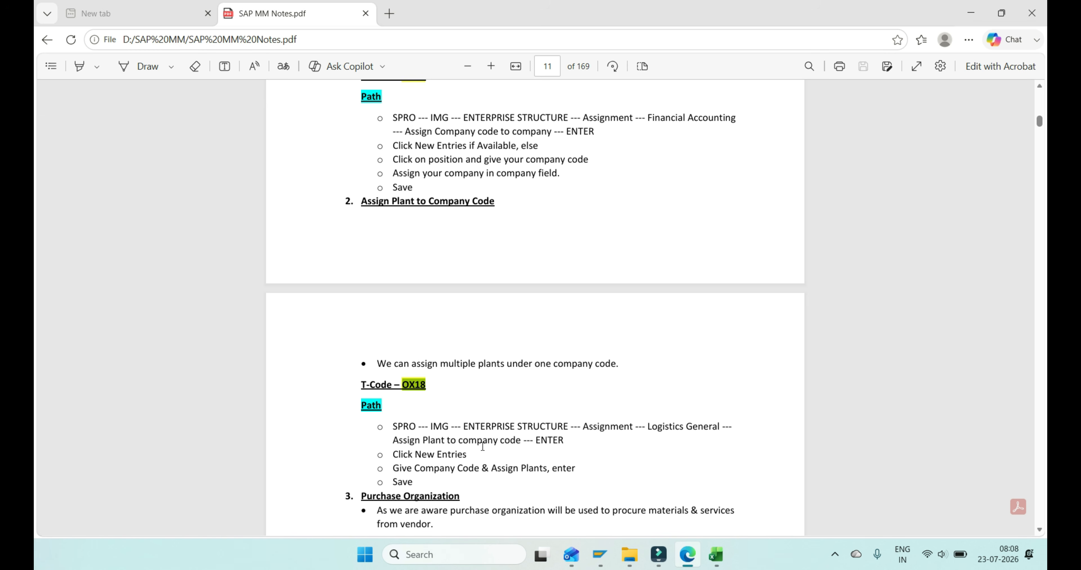
key("alt+Tab")
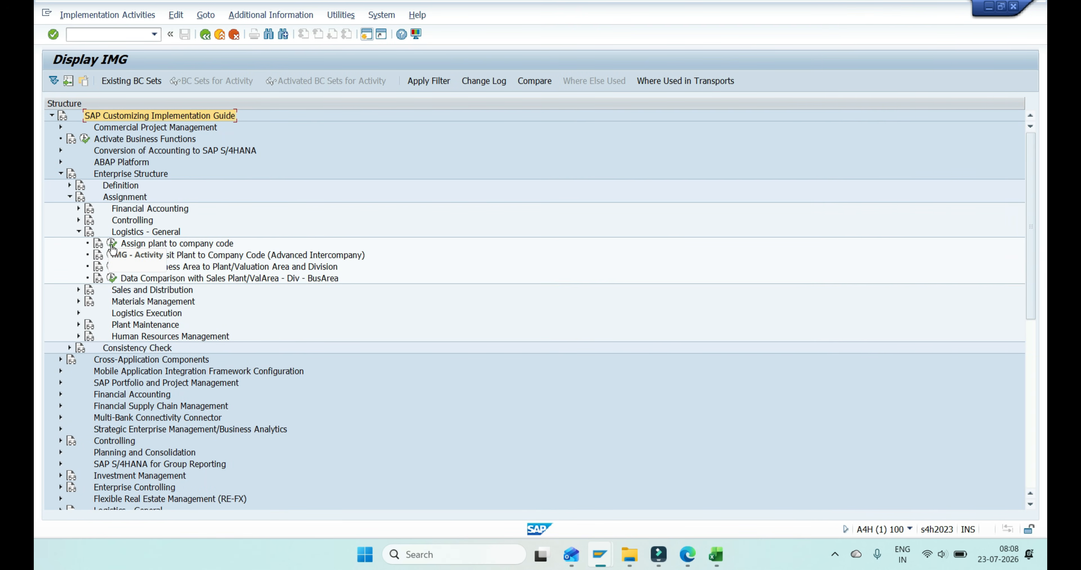
double_click(129, 244)
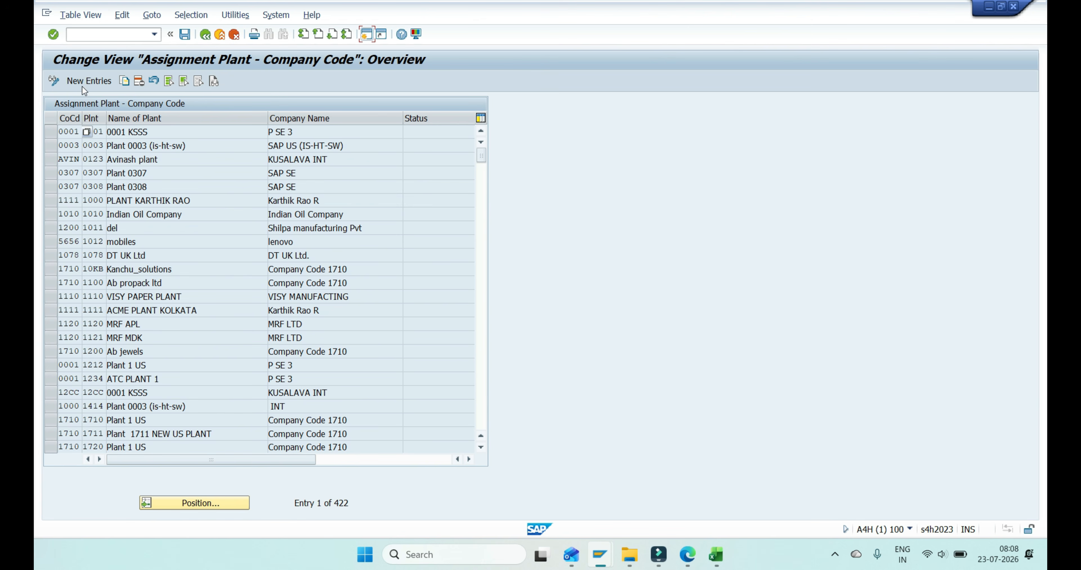
left_click(82, 86)
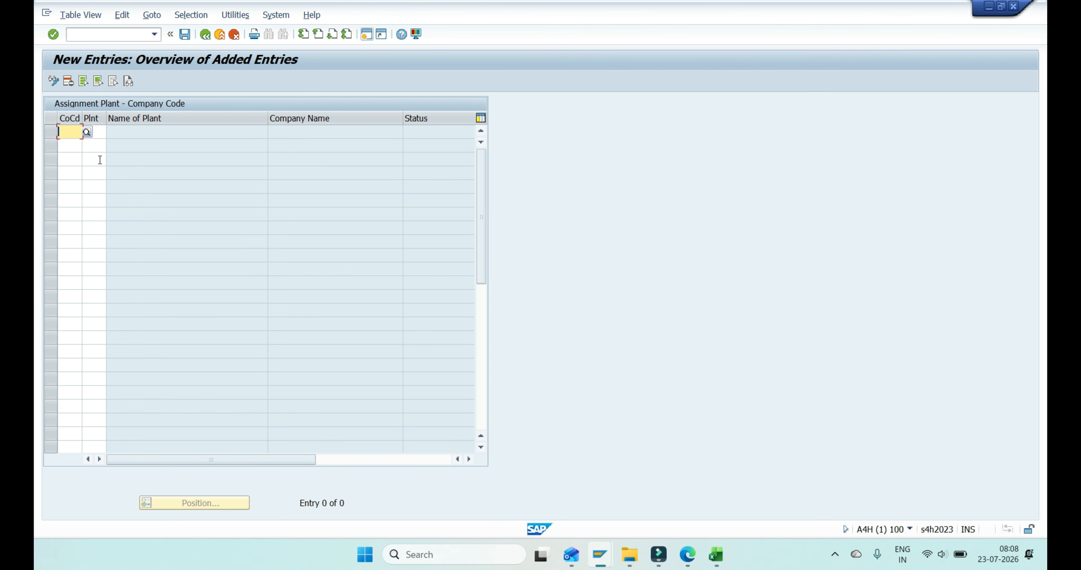
- Enter company code SA01 in the first two rows of the new plant assignment entries
type("SA01")
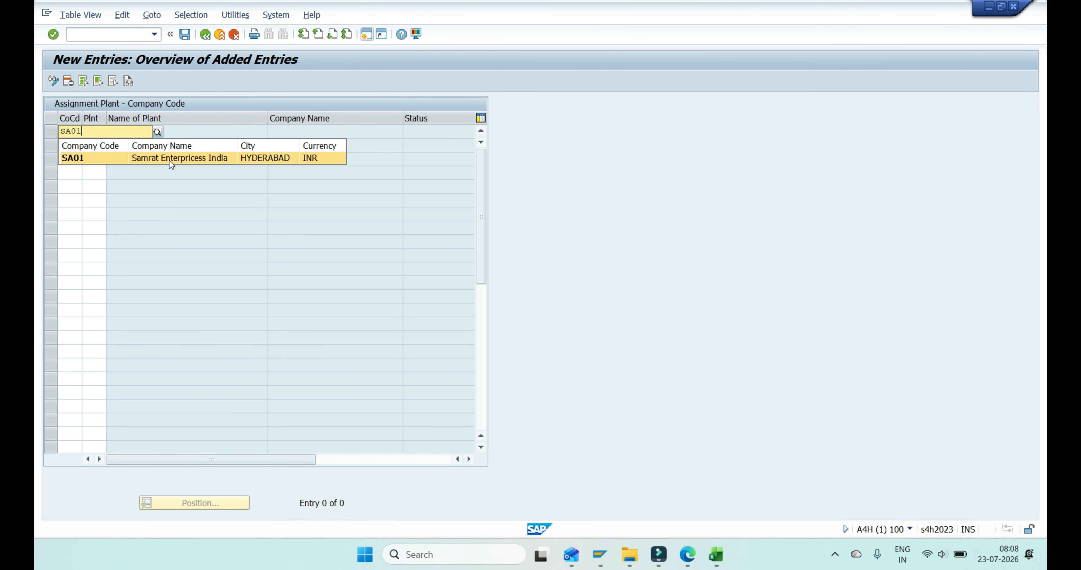
left_click(293, 157)
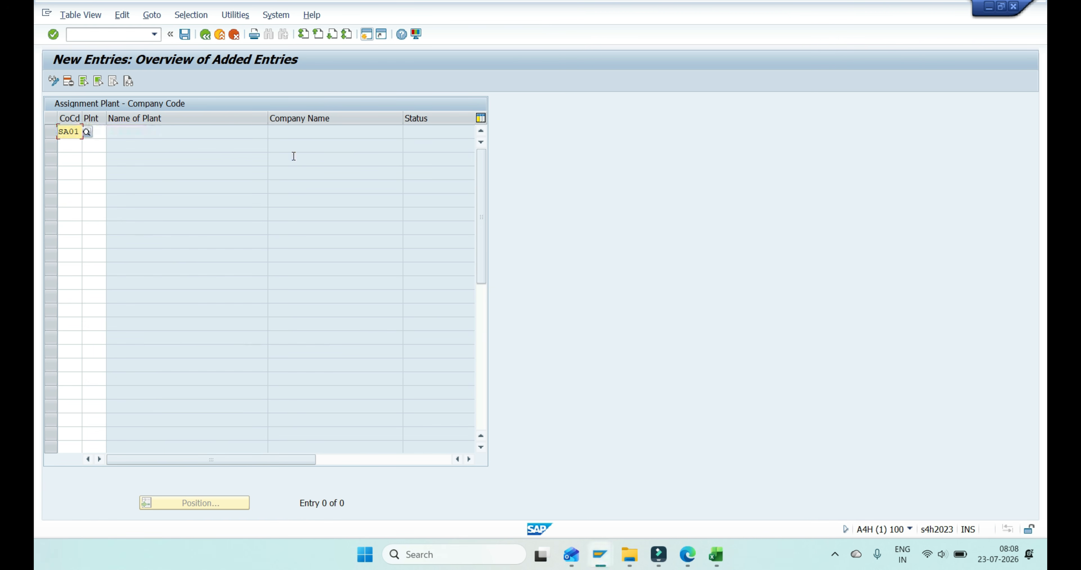
key("Down")
type("SA01")
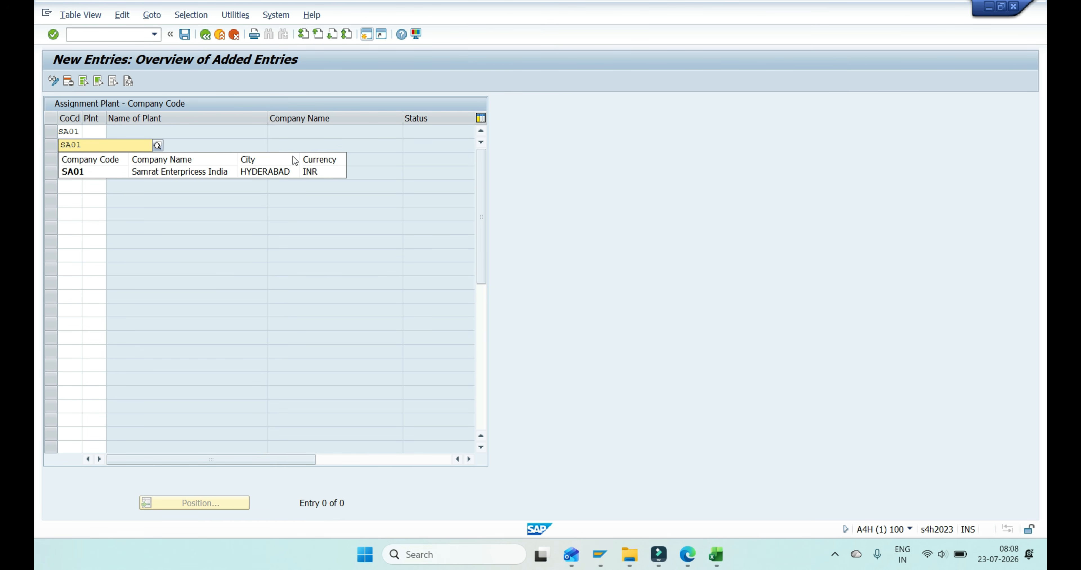
key("Down")
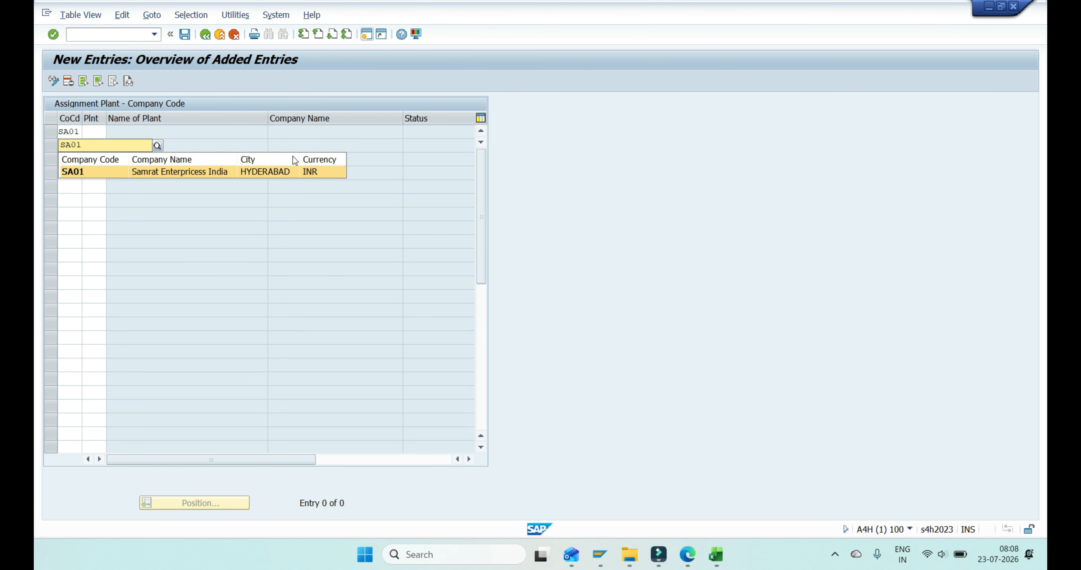
key("Return")
key("Up")
key("Tab")
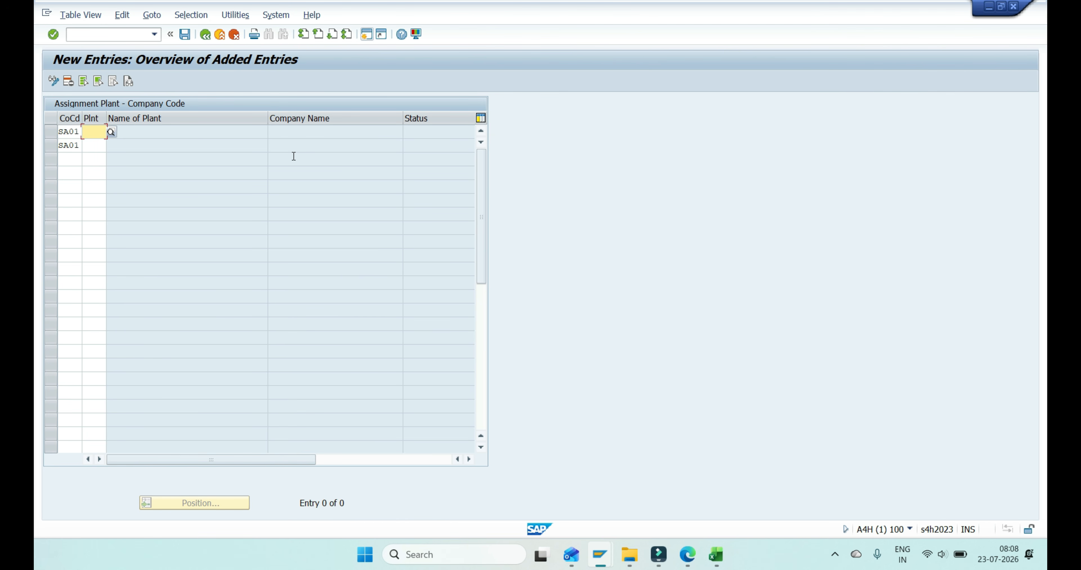
- Assign plants SAHY and SAMI to the two SA01 rows and validate the entries
type("SAHY")
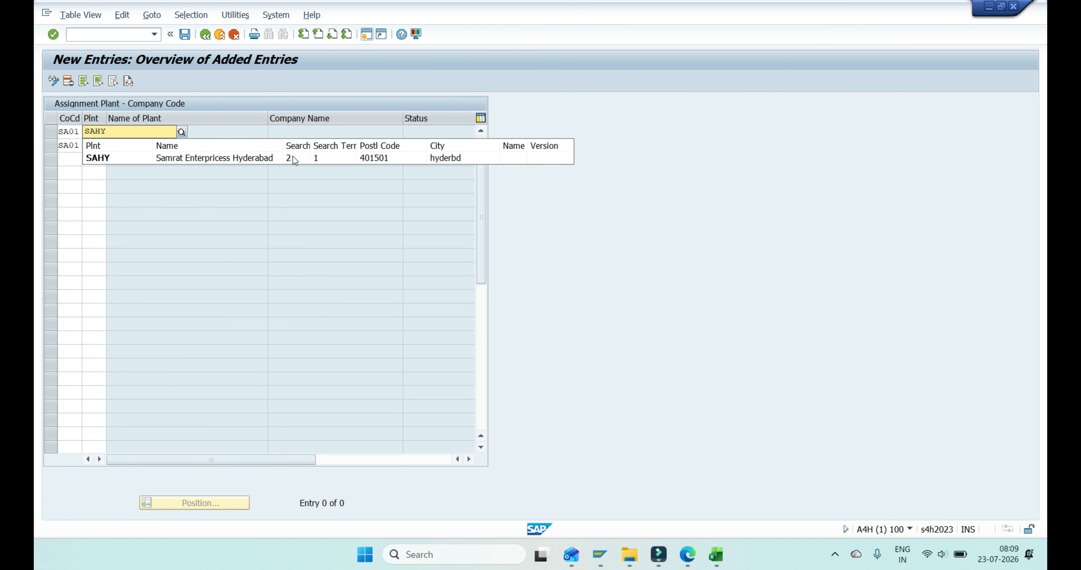
left_click(292, 157)
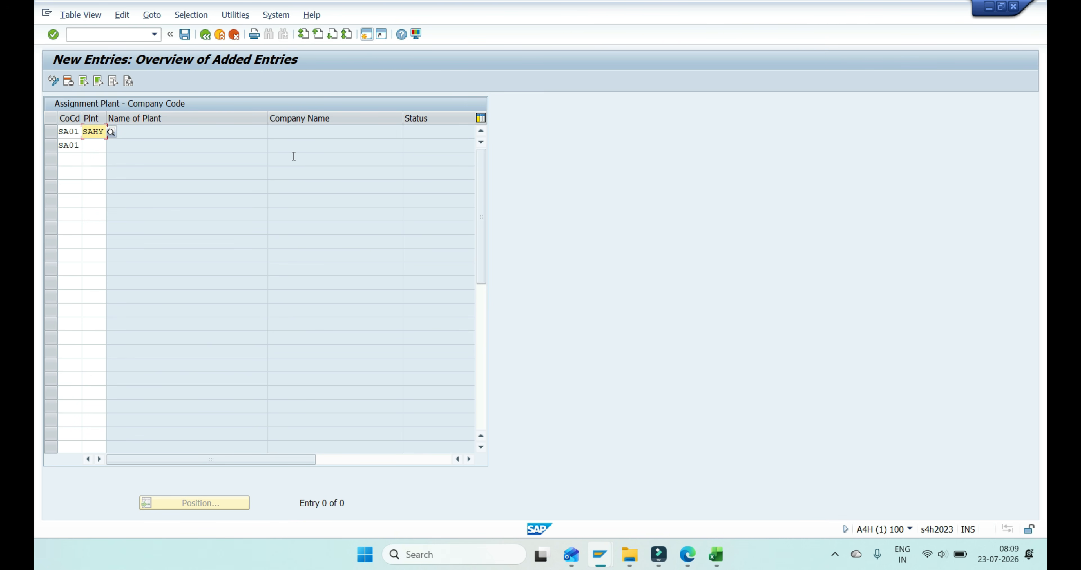
key("Tab")
type("SAMI")
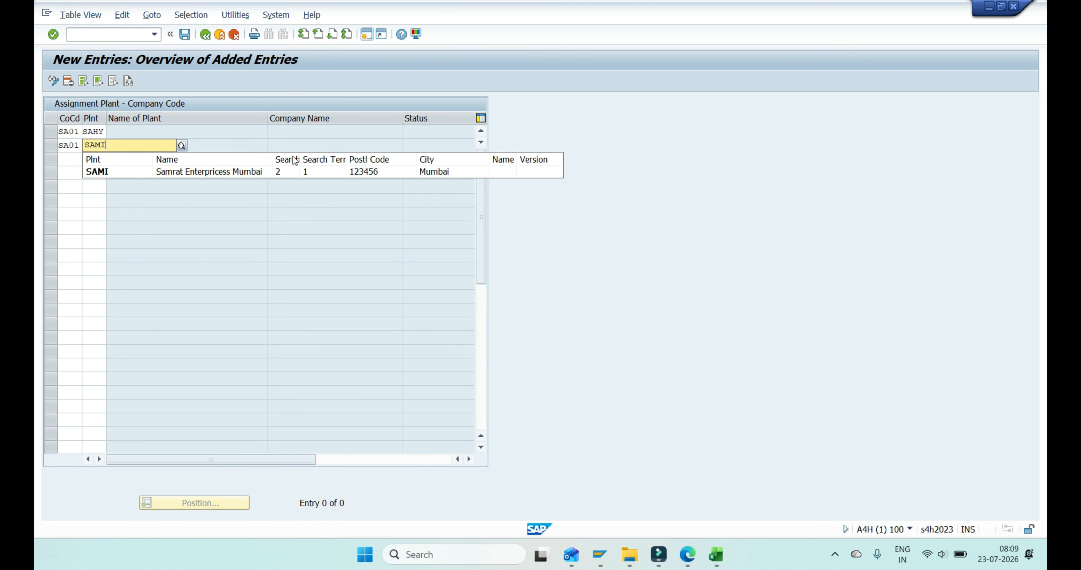
key("Down")
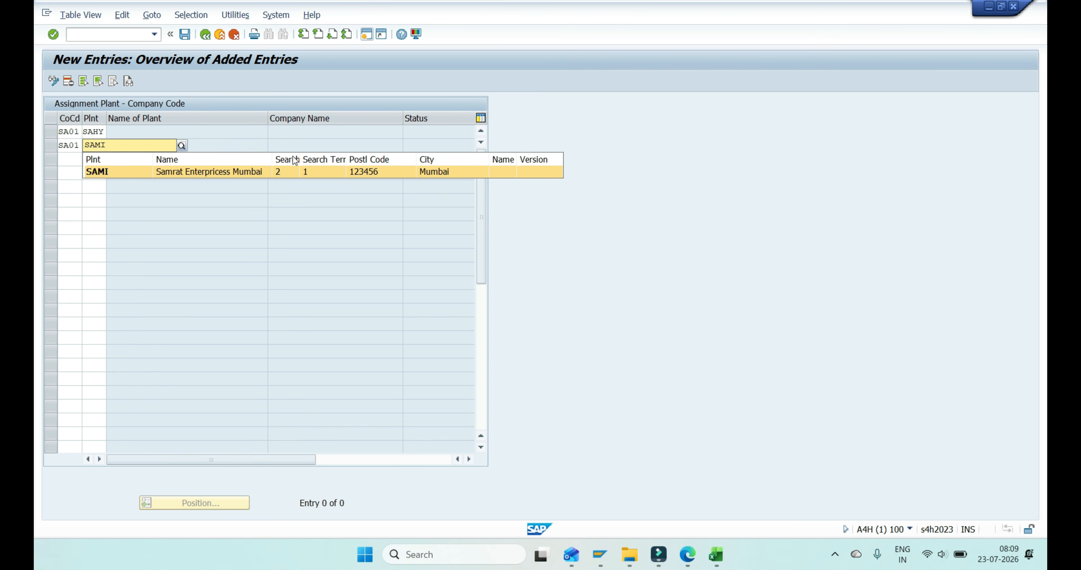
key("Return")
key("Return")
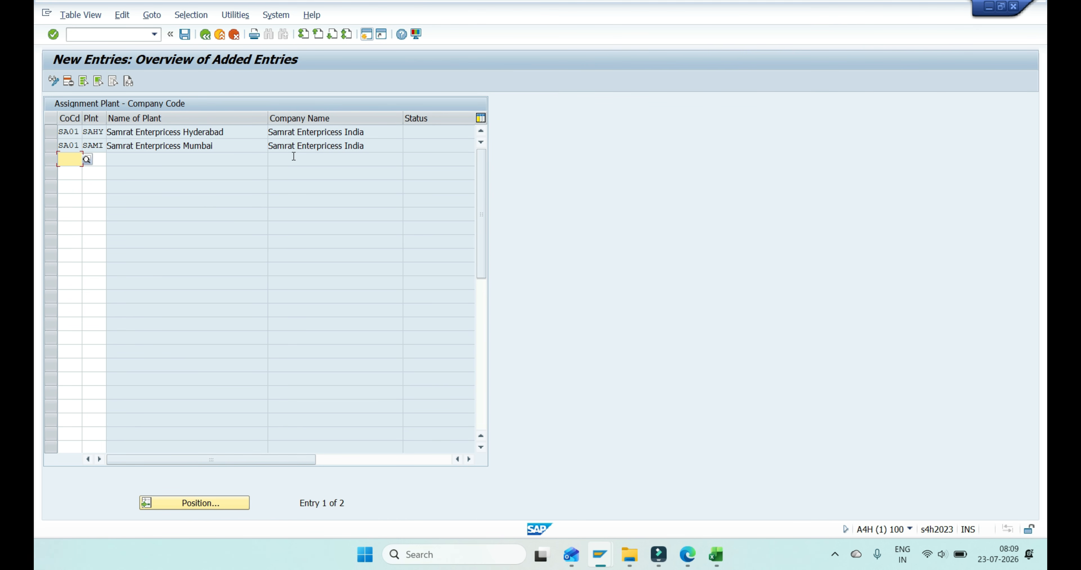
- Save the plant assignments under the Samrat Enterpricess customizing request and return to the Display IMG screen
key("ctrl+s")
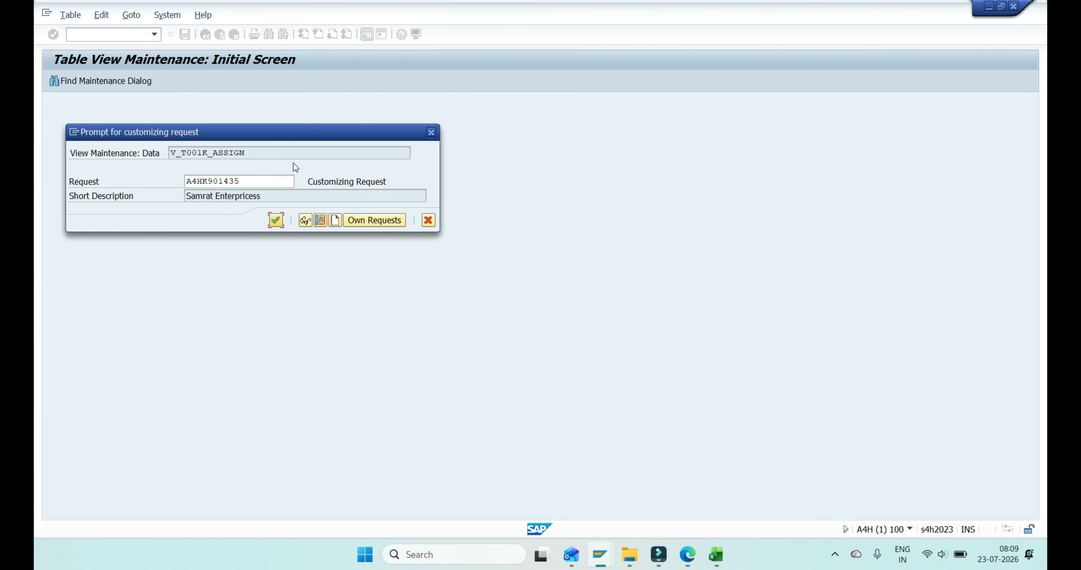
left_click(275, 220)
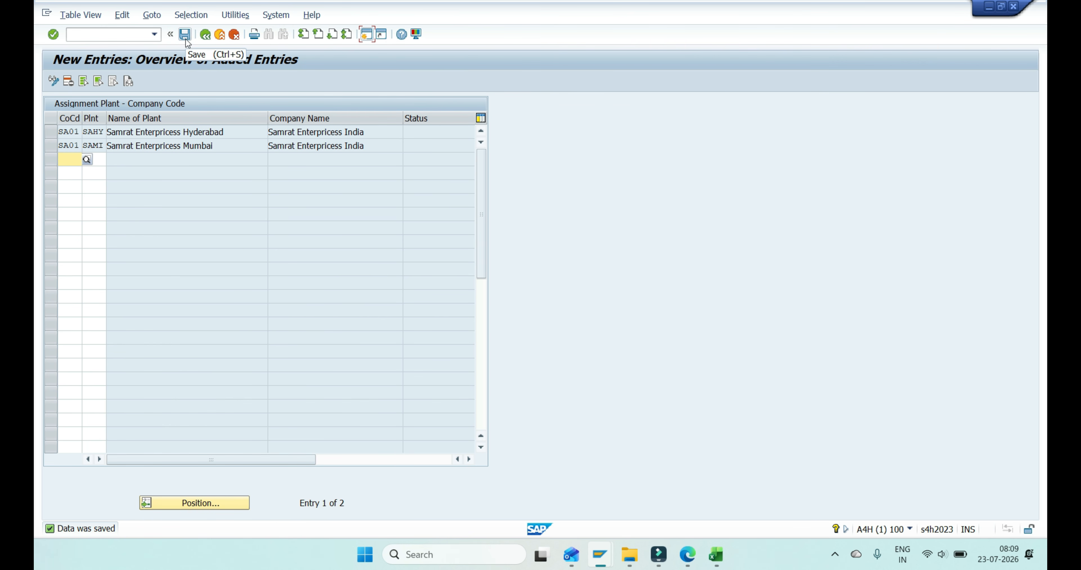
left_click(205, 35)
left_click(205, 34)
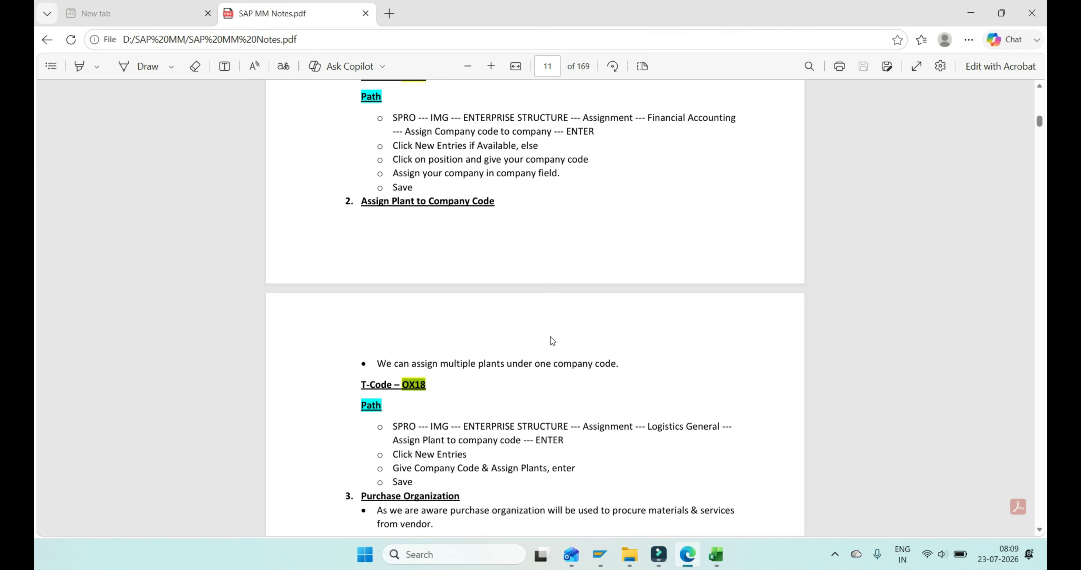
- Review the purchase organization to plant section in the PDF notes, and open the Assign purchasing organization to plant activity in SAP
scroll(467, 314, "down", 10)
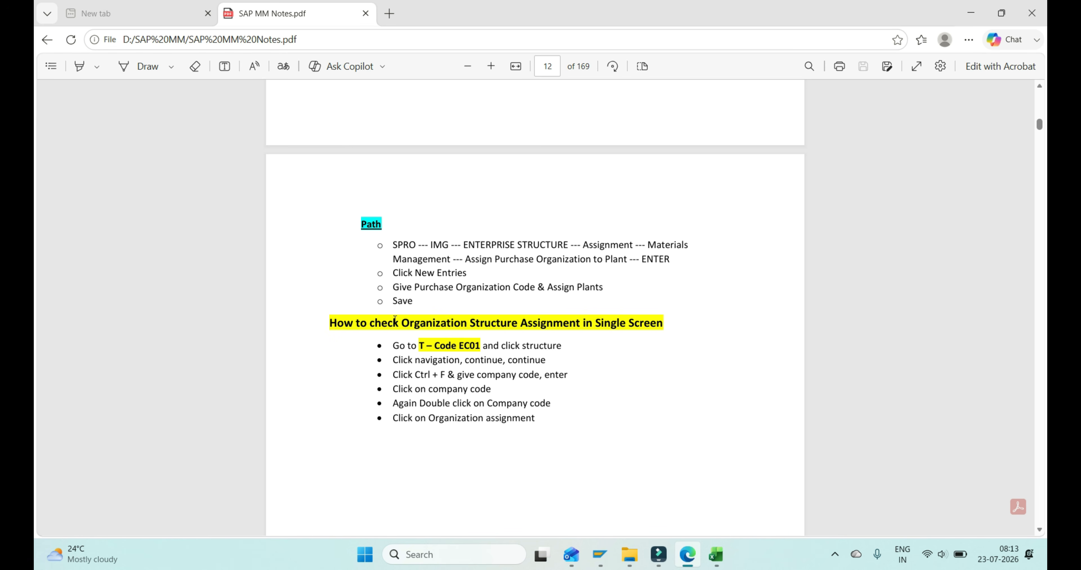
scroll(489, 294, "up", 3)
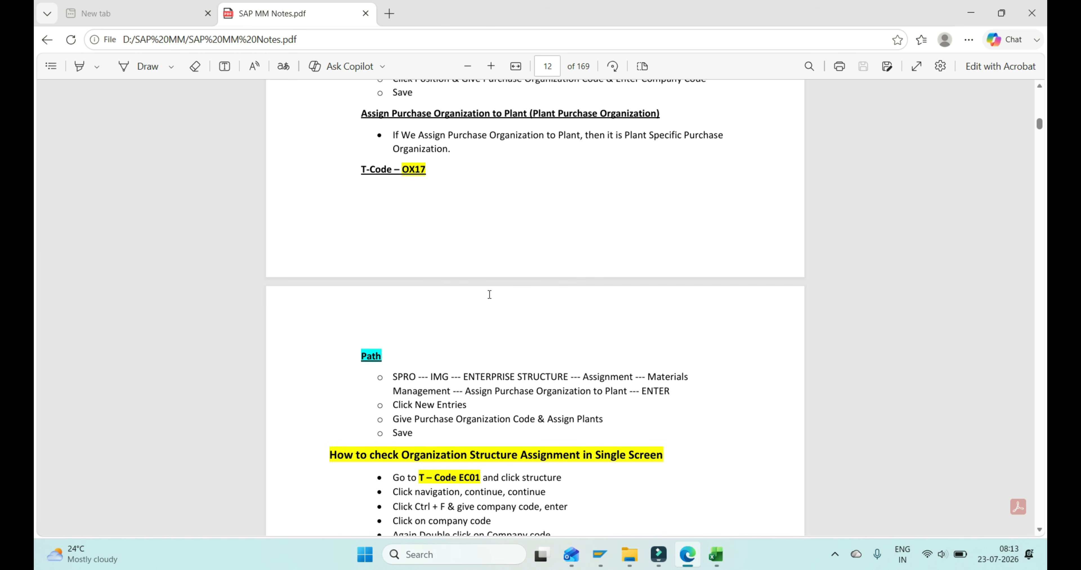
scroll(489, 294, "up", 1)
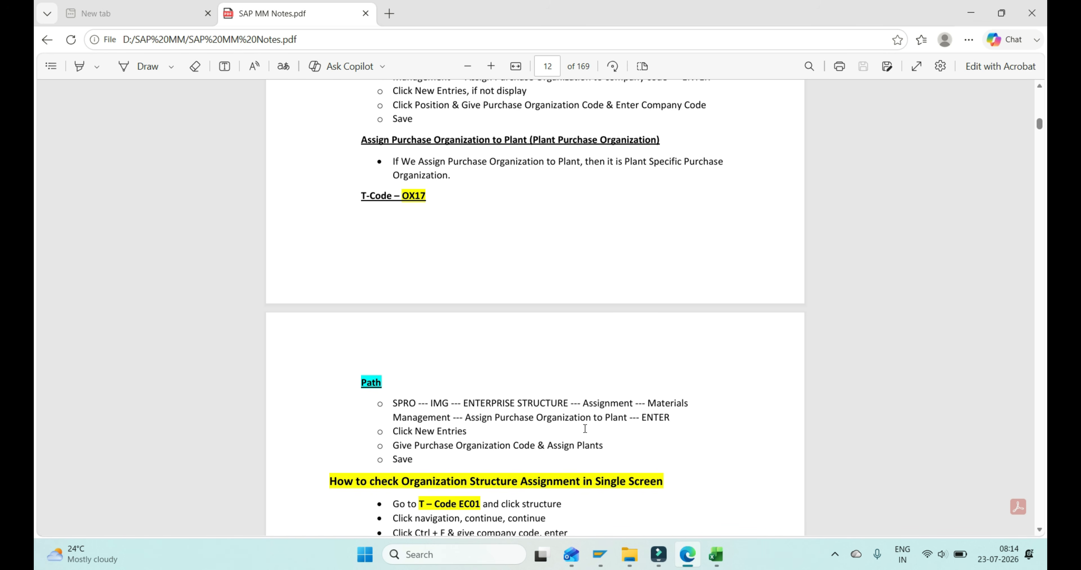
key("alt+Tab")
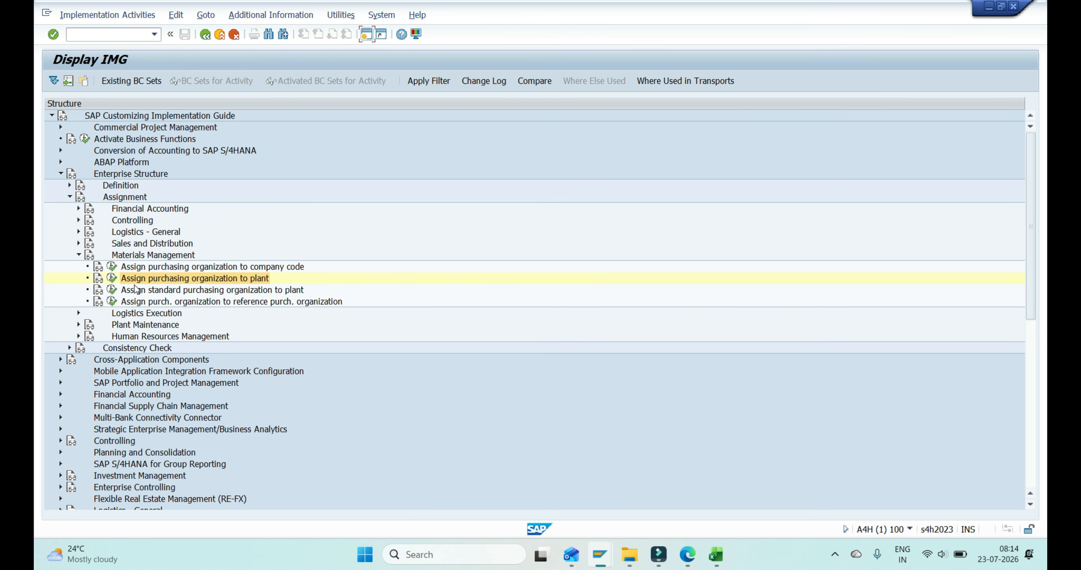
left_click(112, 279)
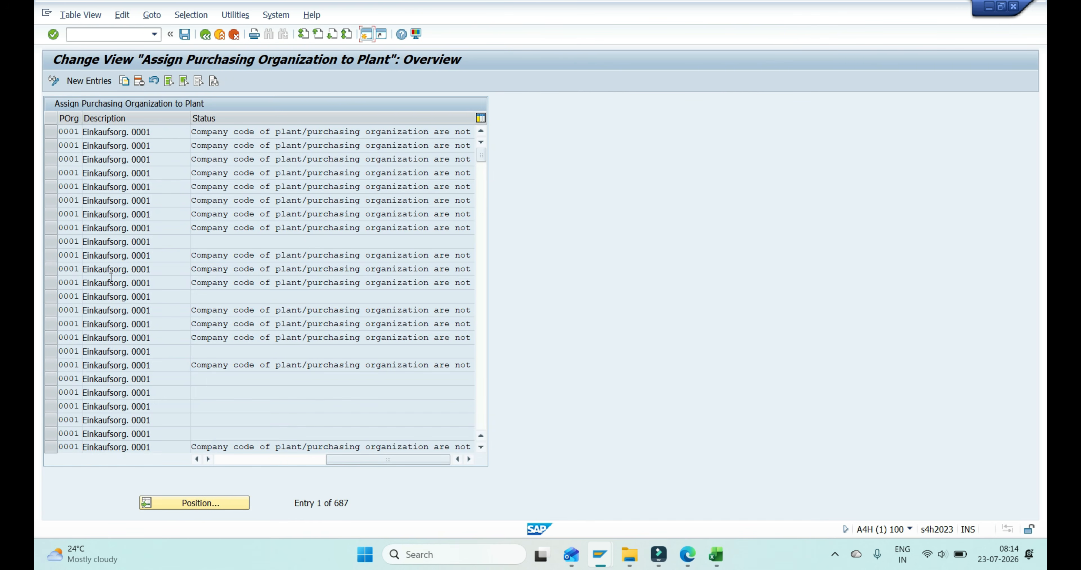
- Start new purchasing organization to plant entries and enter purchasing organization 111 in the first two rows
left_click(87, 81)
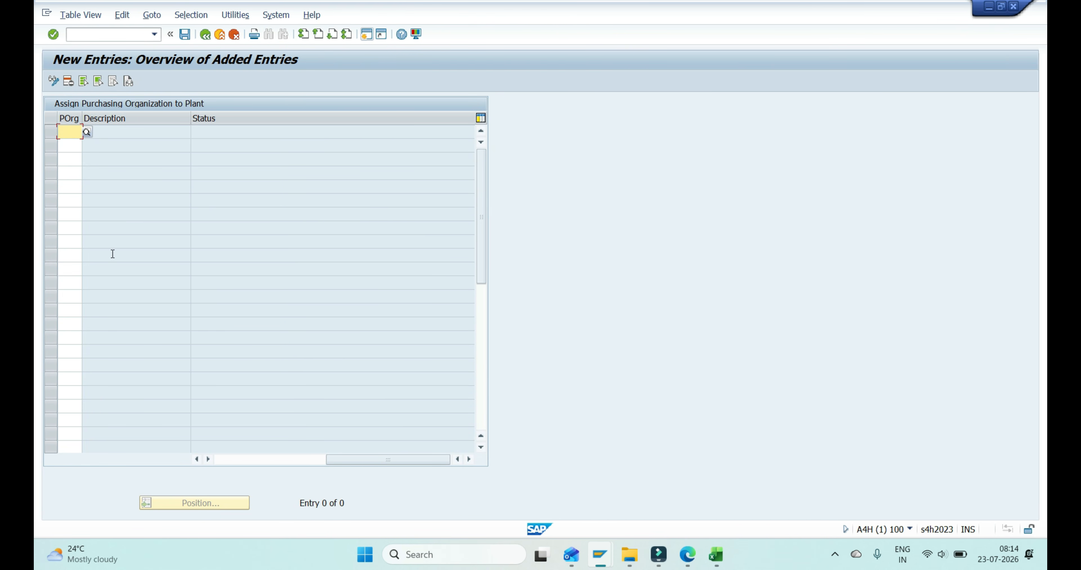
key("BackSpace")
key("Down")
key("Return")
key("Down")
key("BackSpace")
key("Down")
key("Return")
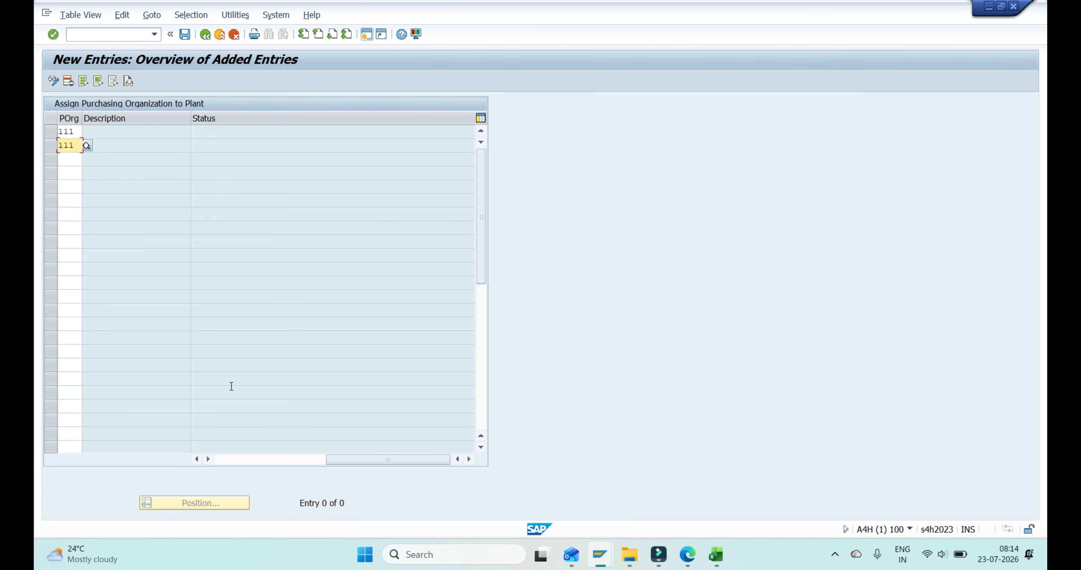
- Assign plants SAHY and SAMI to the two purchasing organization 111 rows and validate the entries
left_click_drag(361, 460, 196, 450)
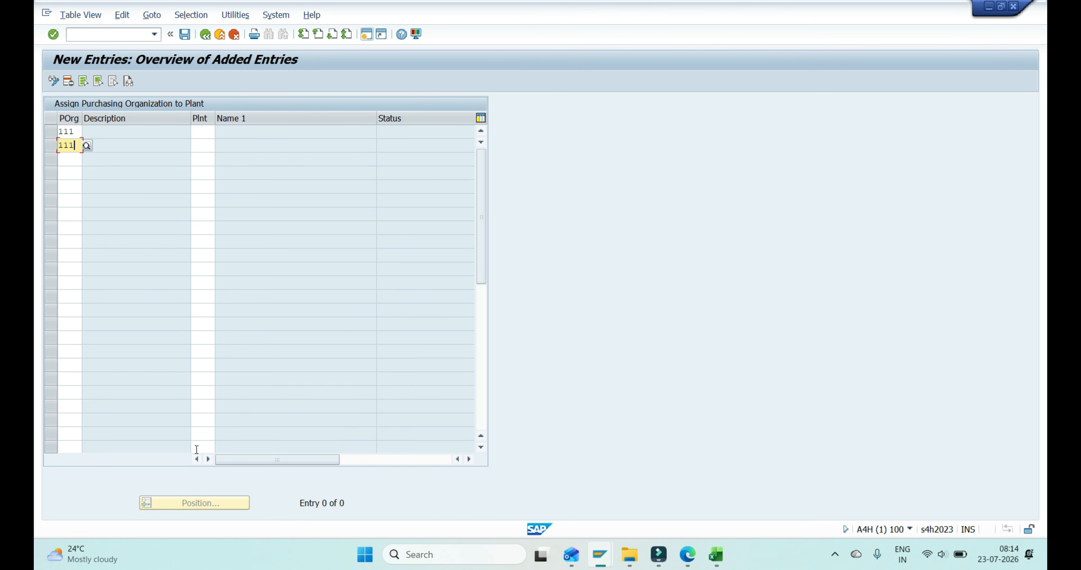
left_click(201, 132)
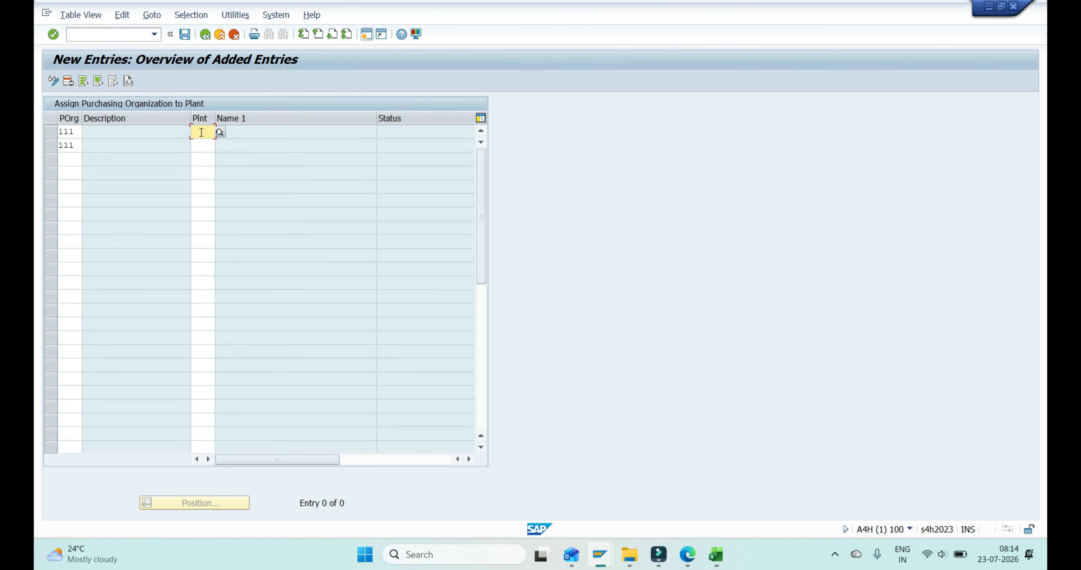
type("SAHY")
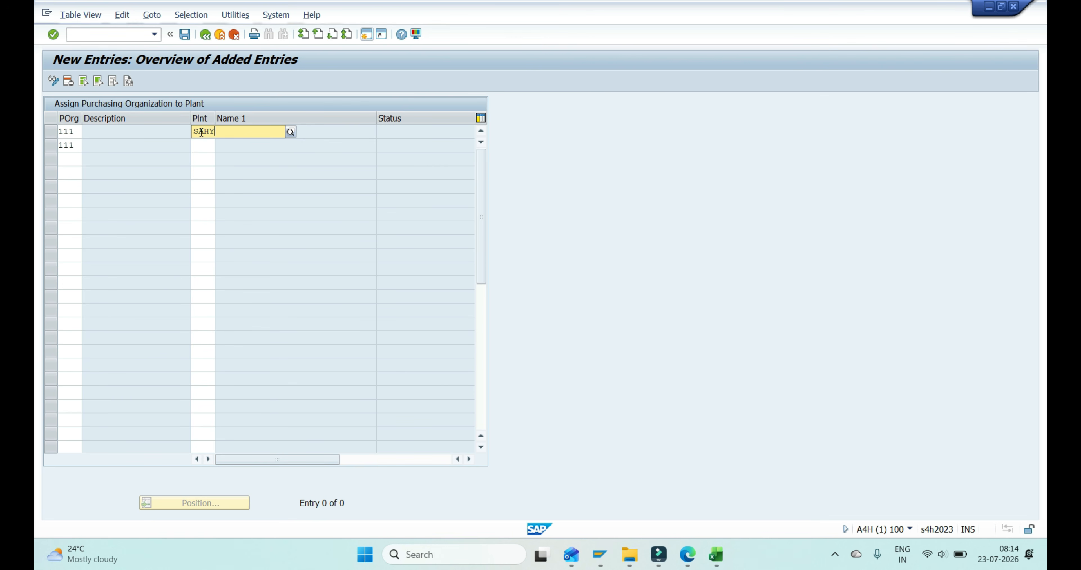
key("Down")
key("Return")
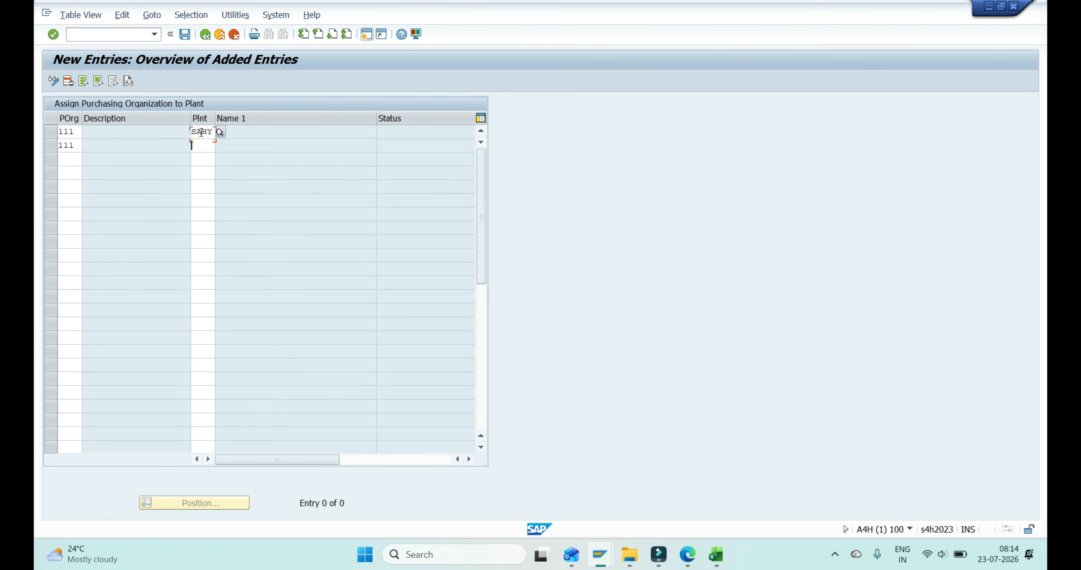
key("Down")
type("SAMI")
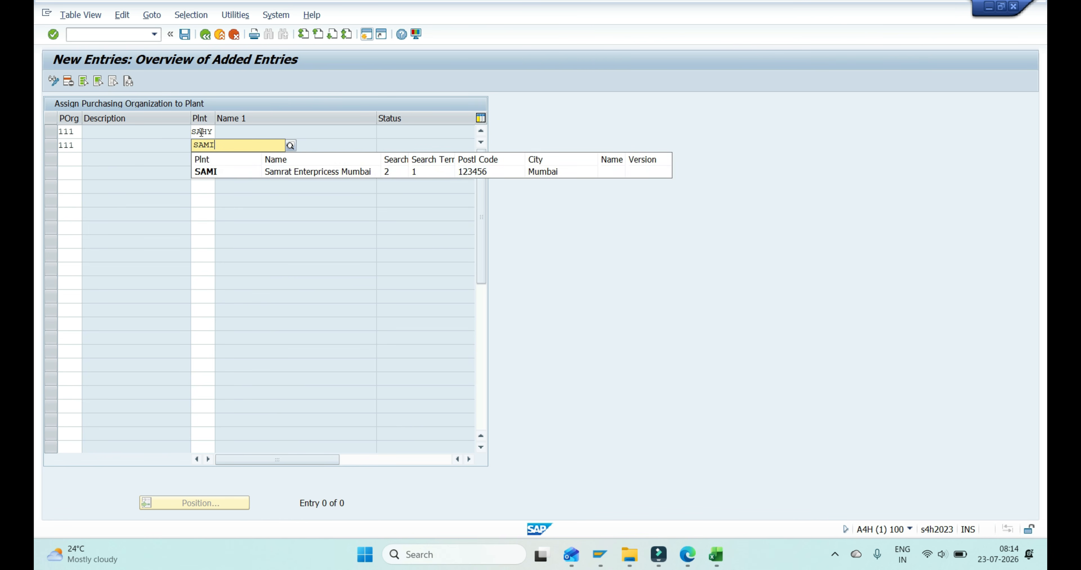
key("Down")
key("Return")
key("Return")
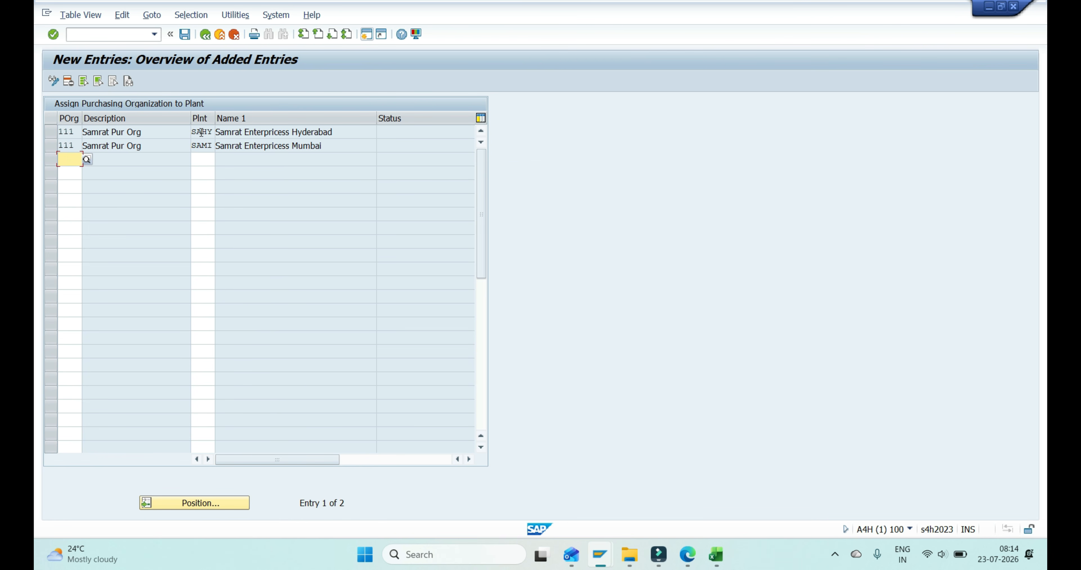
- Save the purchasing organization assignments under the Samrat Enterpricess customizing request and return to the assignment overview
key("ctrl+s")
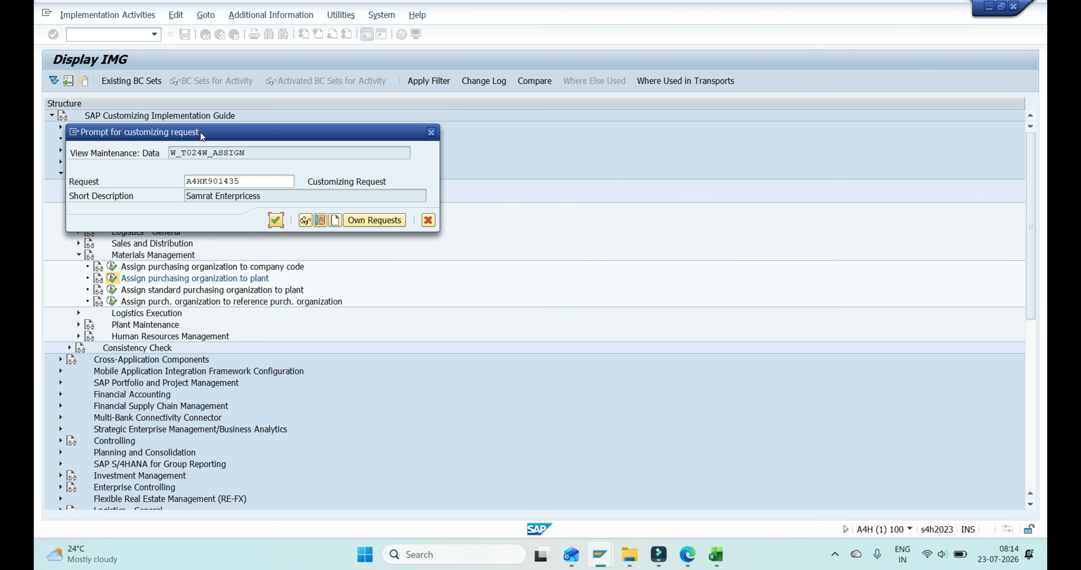
key("Return")
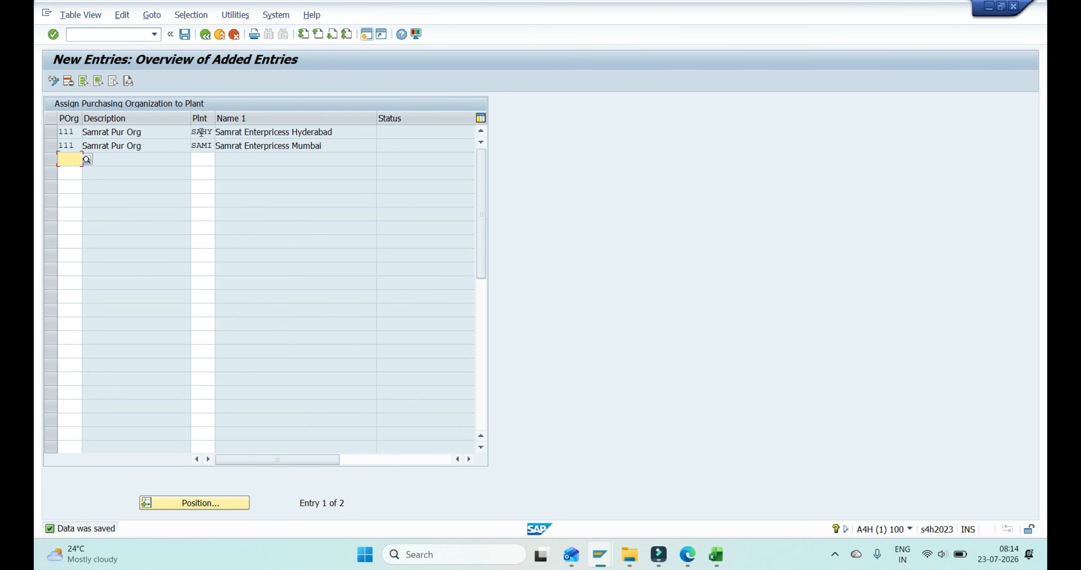
key("ctrl+s")
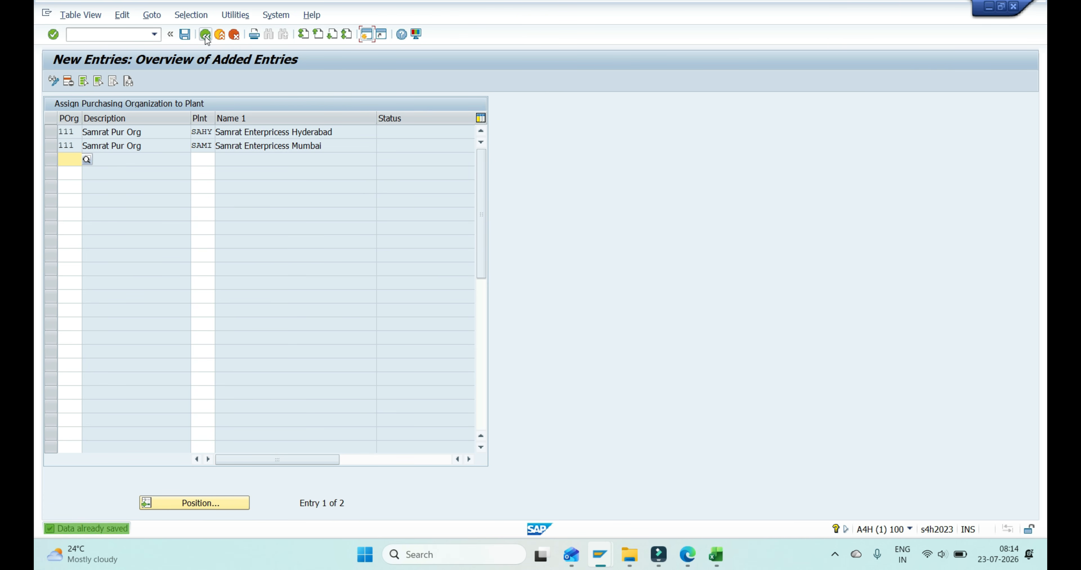
left_click(205, 35)
- Switch to the Excel sheet, review the OX16, OX01, OX17 and OX18 assignment transaction list, and return to SAP
key("alt+Tab")
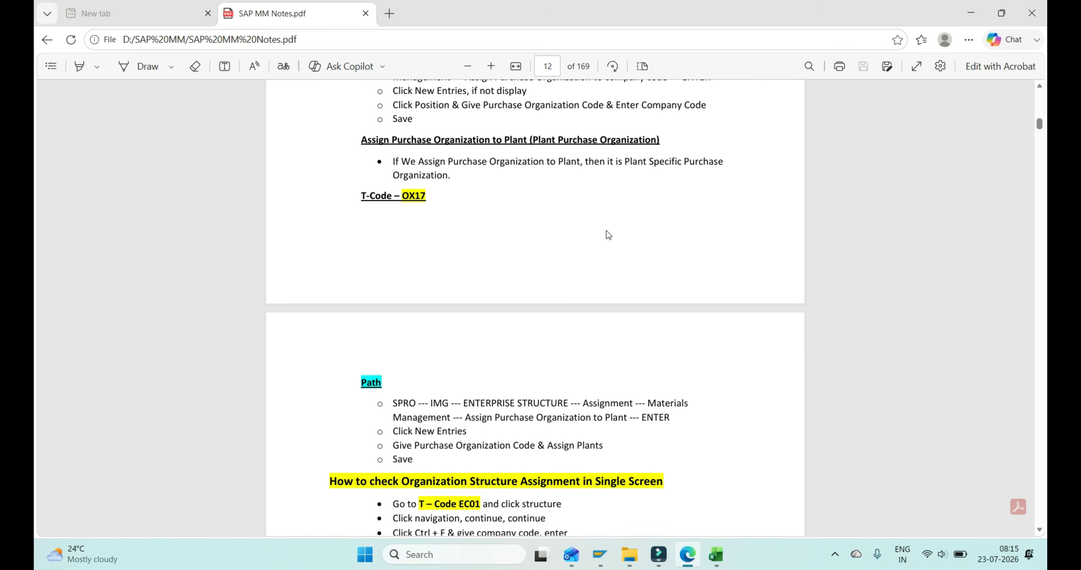
key("alt+Tab")
left_click(632, 258)
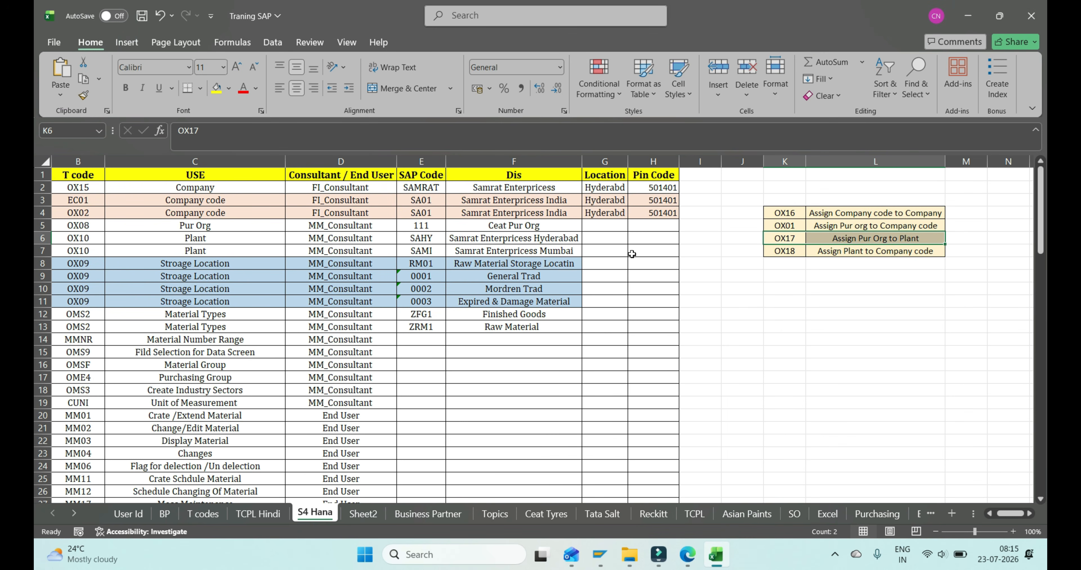
key("Up")
key("Up")
key("shift+Right")
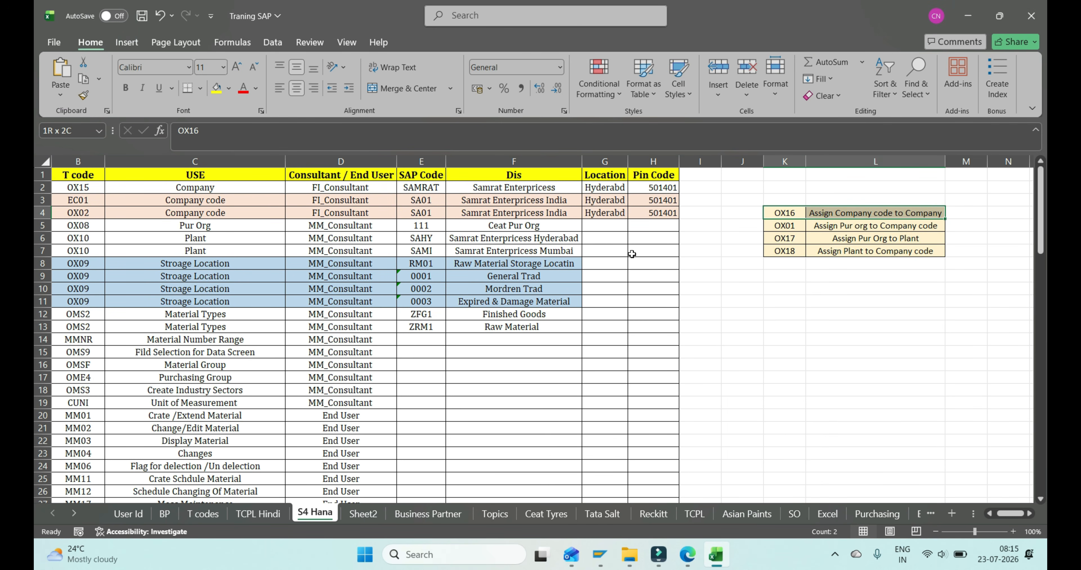
key("ctrl+shift+Down")
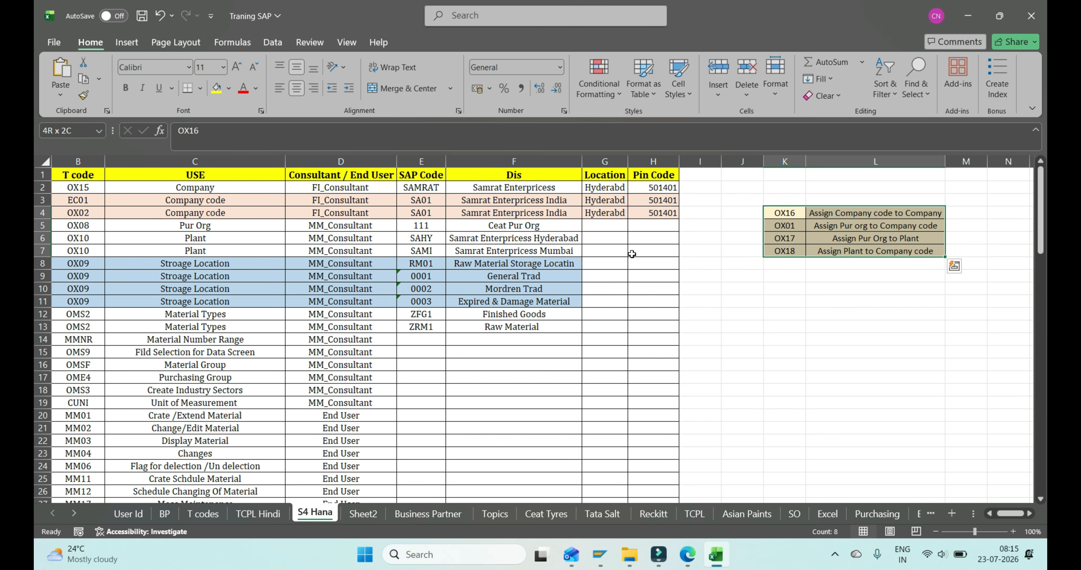
key("alt+Tab")
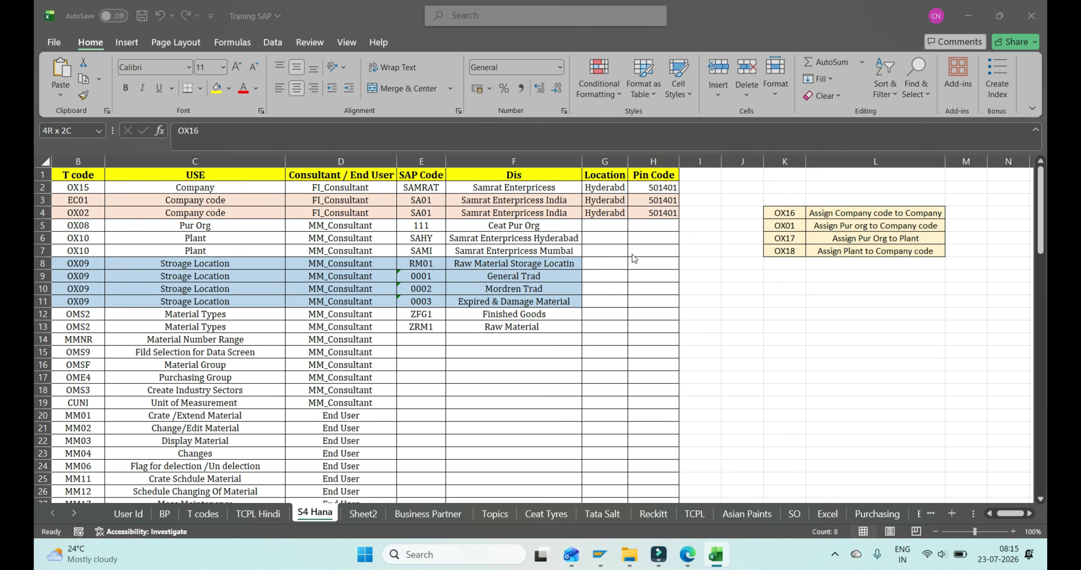
key("alt+Tab")
key("alt+Tab")
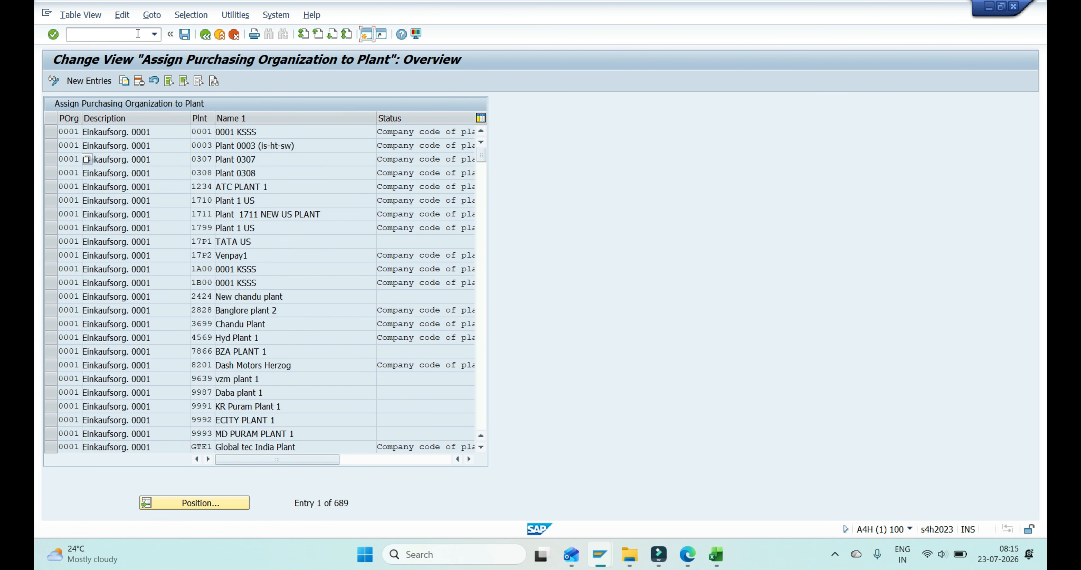
- Run transaction EC02 and open the structure navigation for the Plant object, accepting the help information
left_click(147, 37)
type("/NEC02")
key("Return")
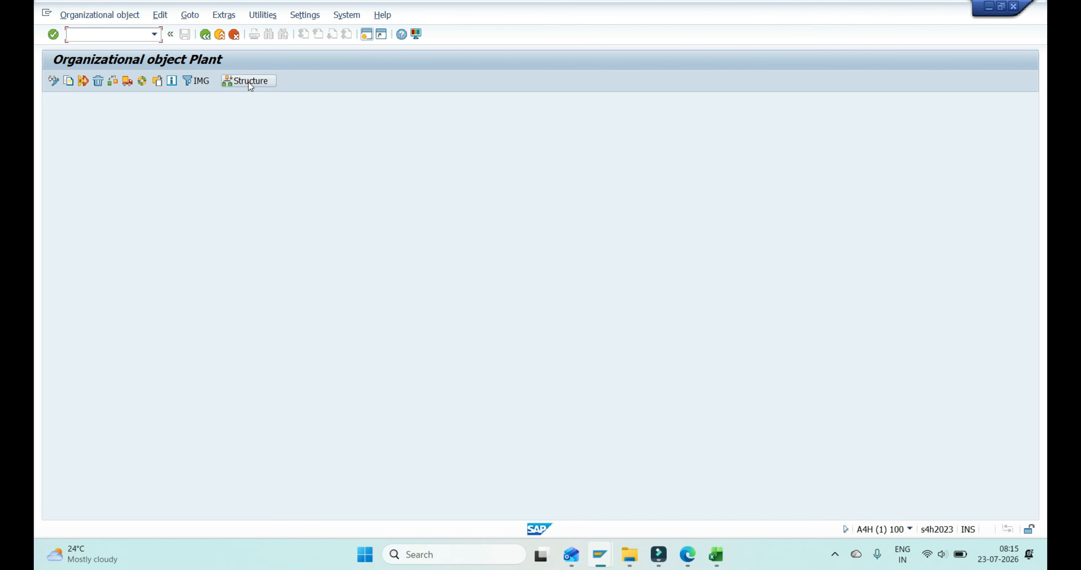
left_click(248, 82)
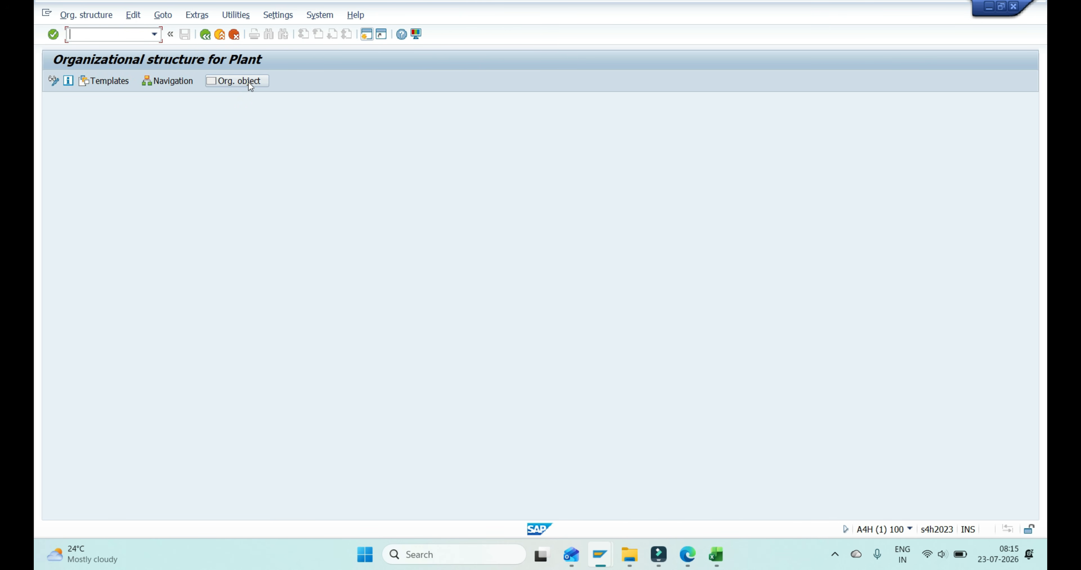
left_click(173, 81)
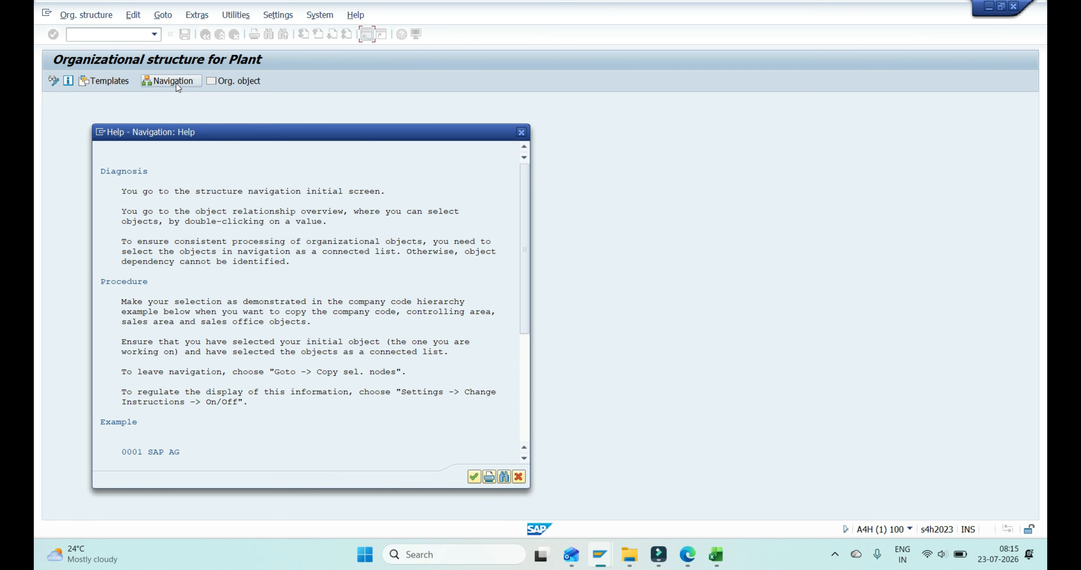
left_click(473, 478)
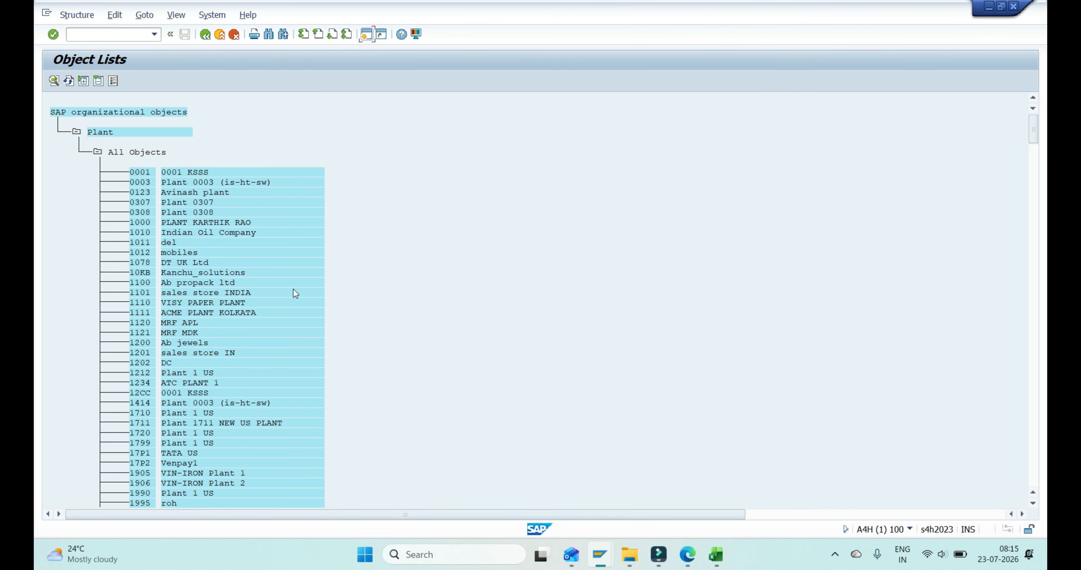
- Copy company code SA01 from the Excel sheet and try to find it in the plant object list
key("ctrl+f")
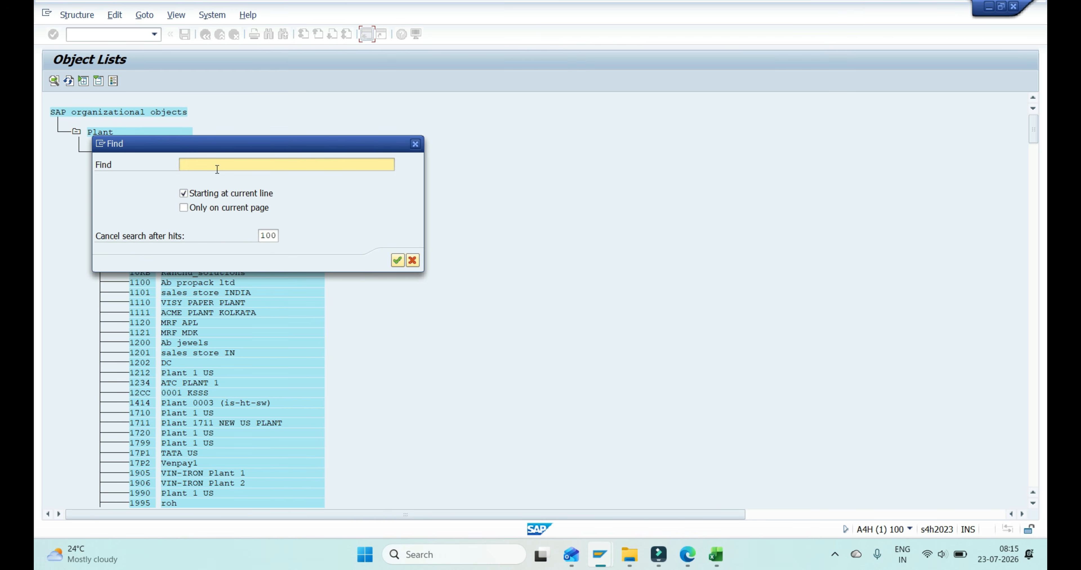
key("alt+Tab")
left_click(416, 198)
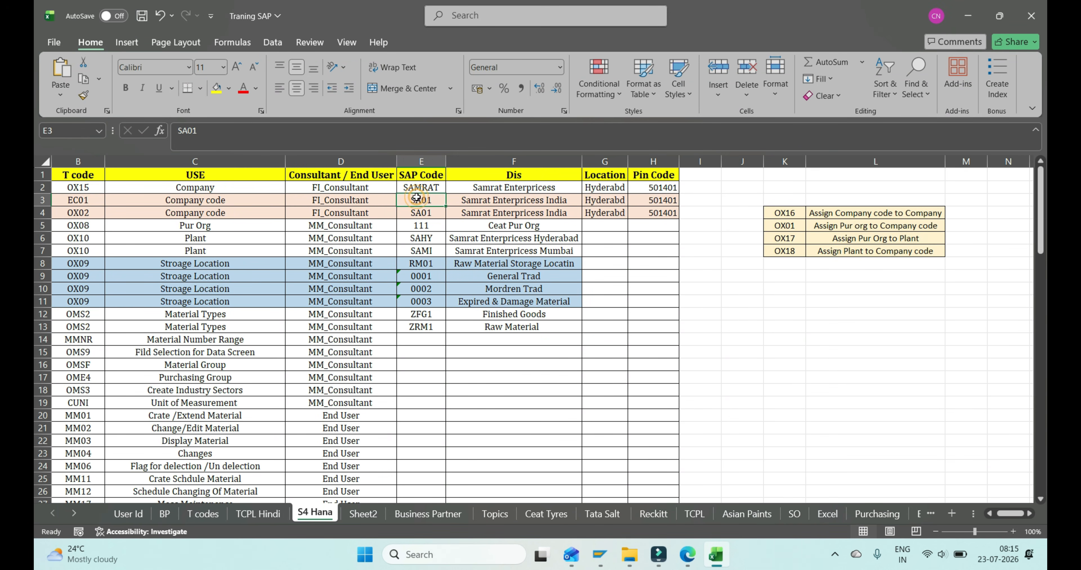
key("alt+Tab")
key("alt+Tab")
key("alt+Tab")
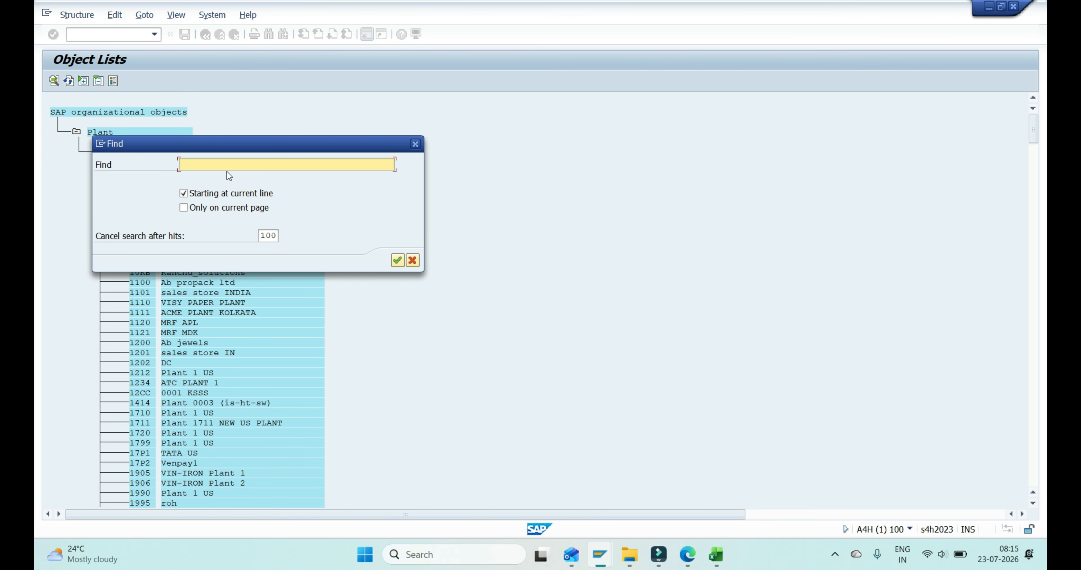
type("SA01")
key("Return")
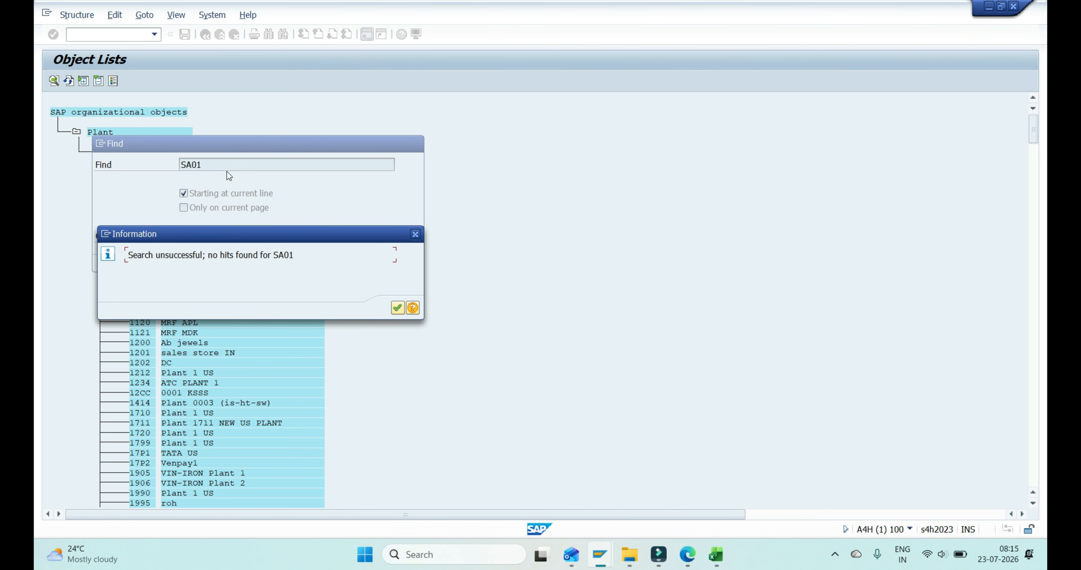
key("Return")
- Search the object list for plant SAHY and go to its entry in the list
key("ctrl+a")
key("BackSpace")
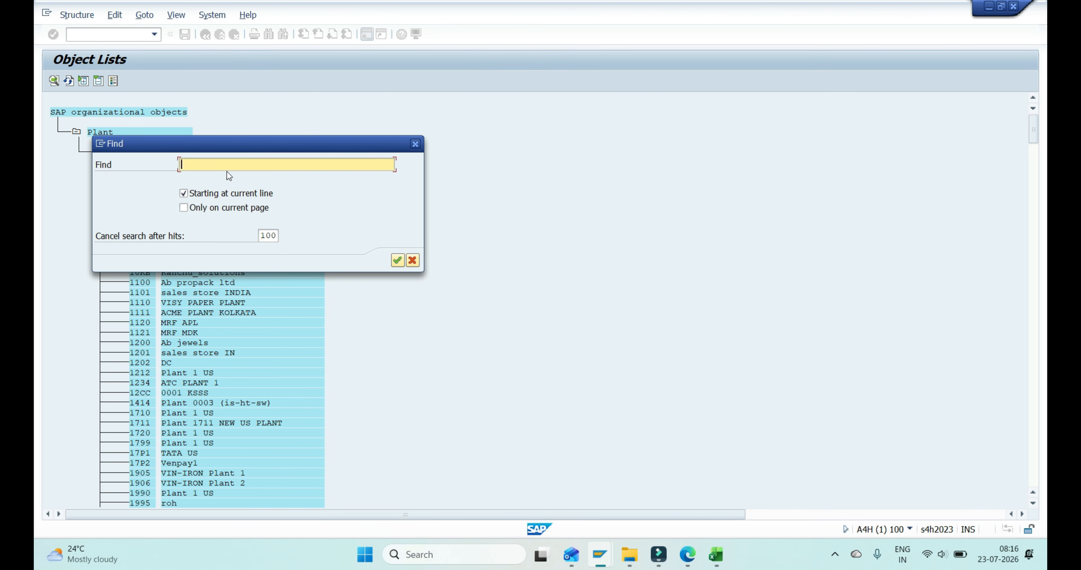
type("SA")
key("Tab")
key("Tab")
key("Tab")
key("Tab")
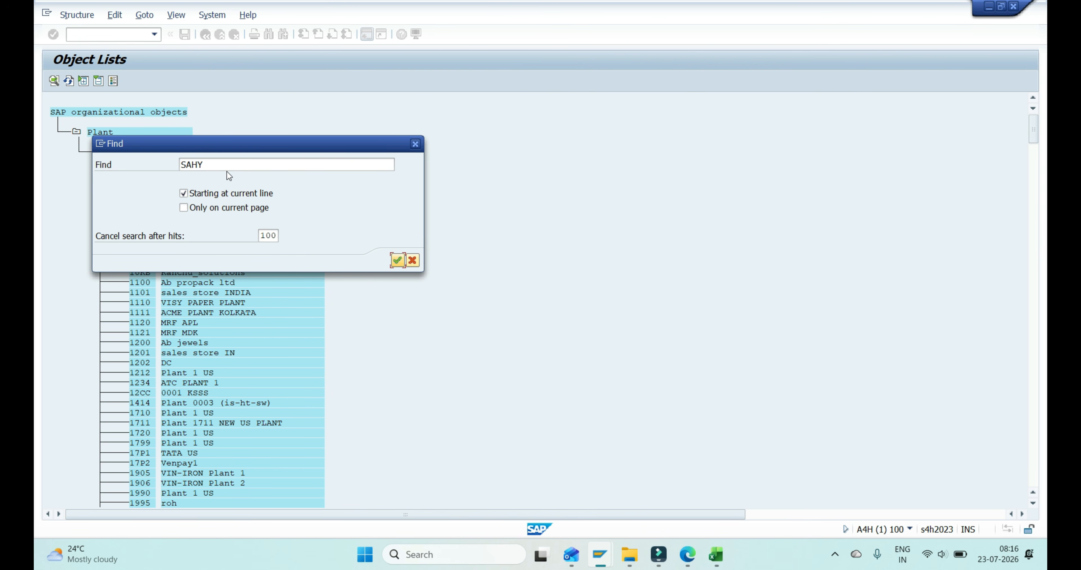
key("Return")
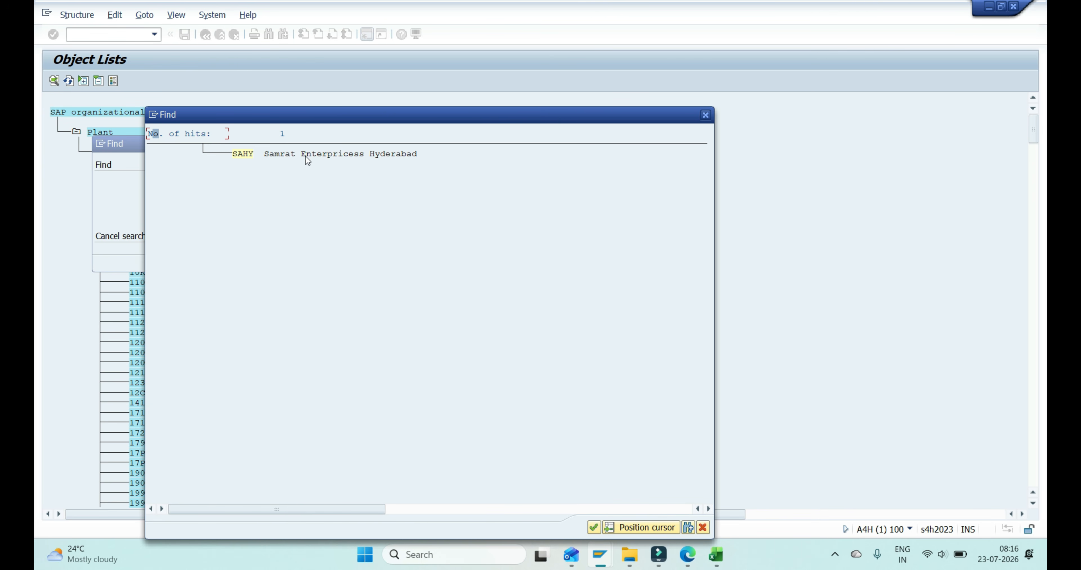
double_click(306, 156)
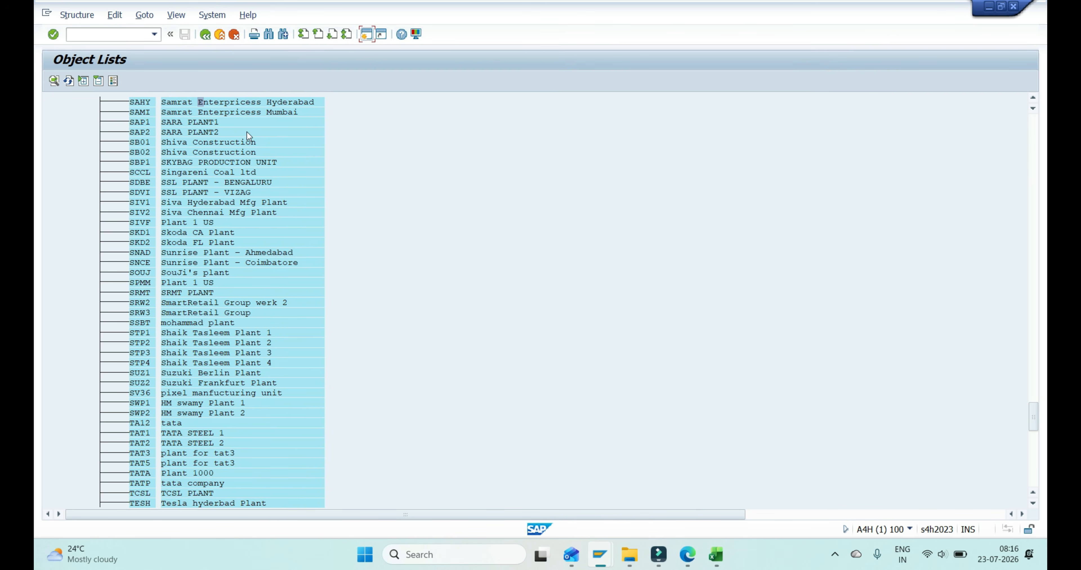
- Open the structure of plant SAHY and examine its storage areas, company code SA01 and purchasing organization assignments
double_click(143, 105)
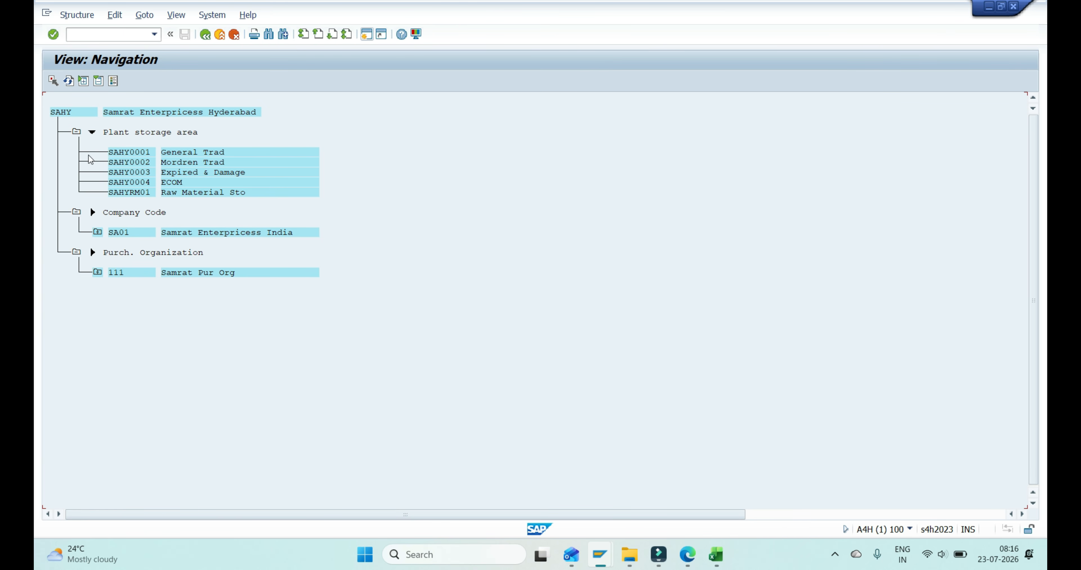
left_click(92, 132)
left_click(75, 133)
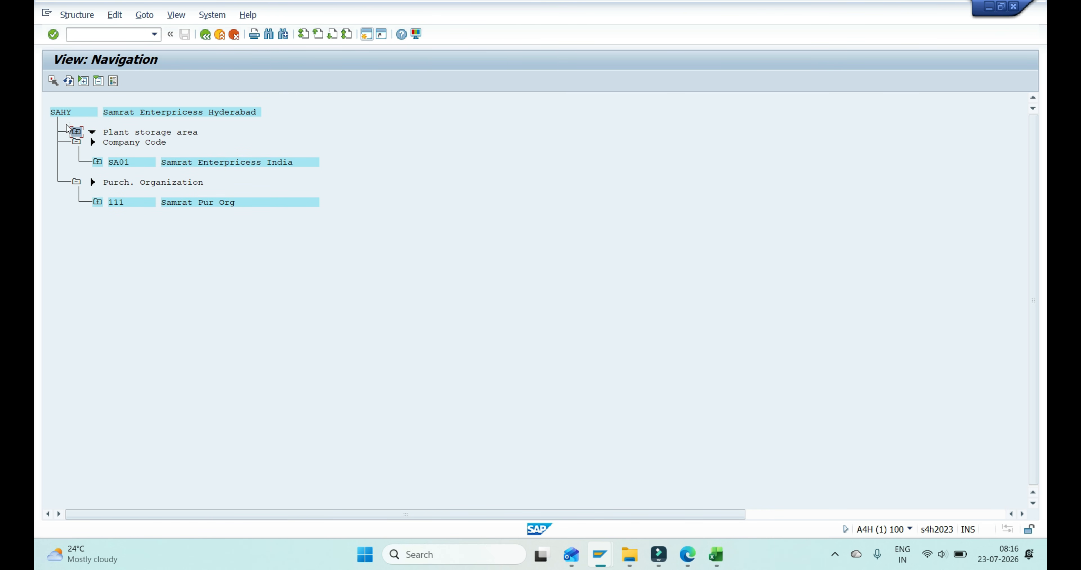
left_click(75, 184)
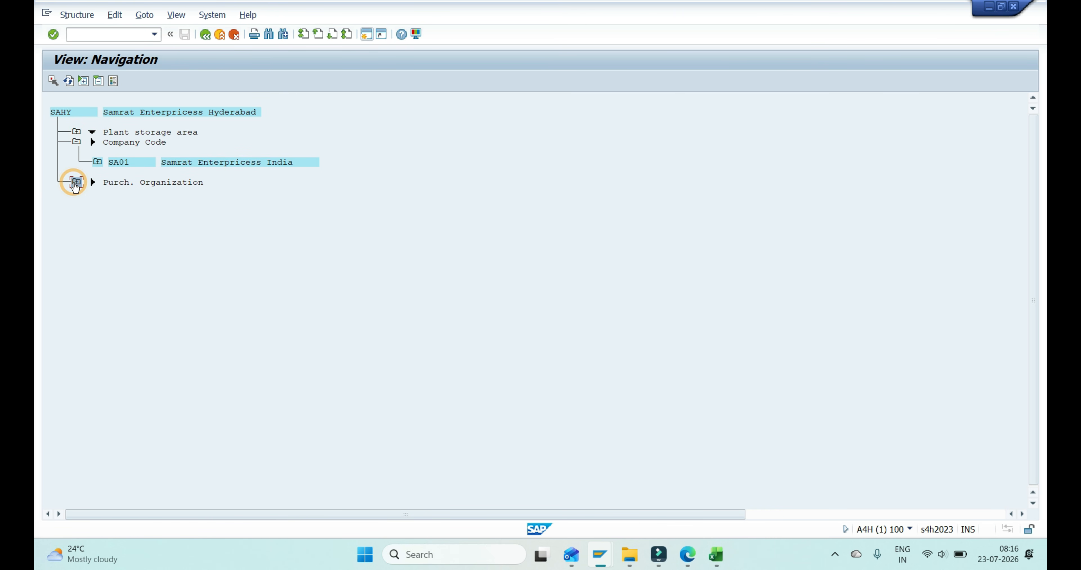
left_click(76, 131)
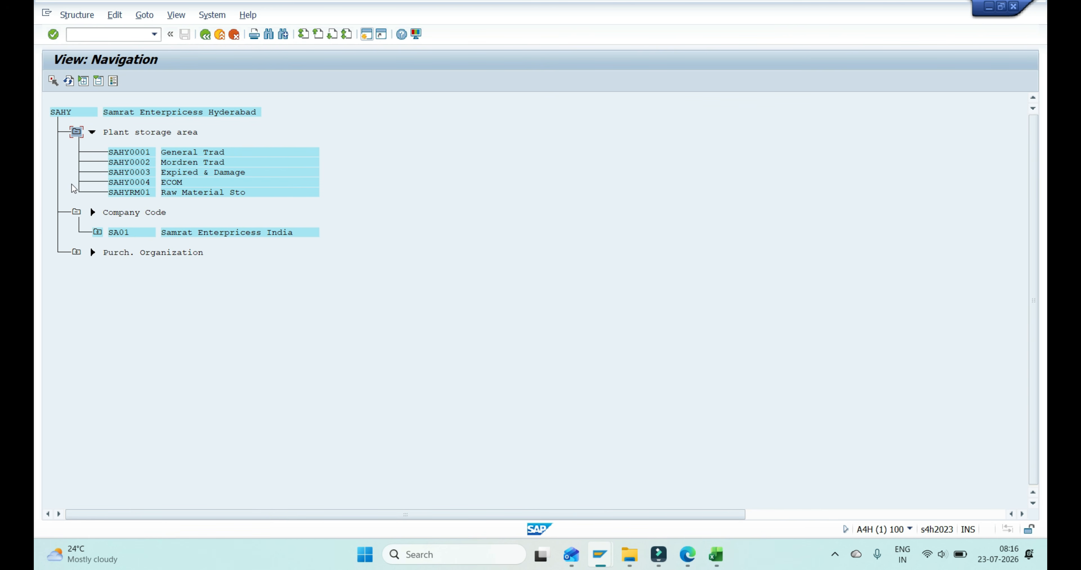
left_click(97, 232)
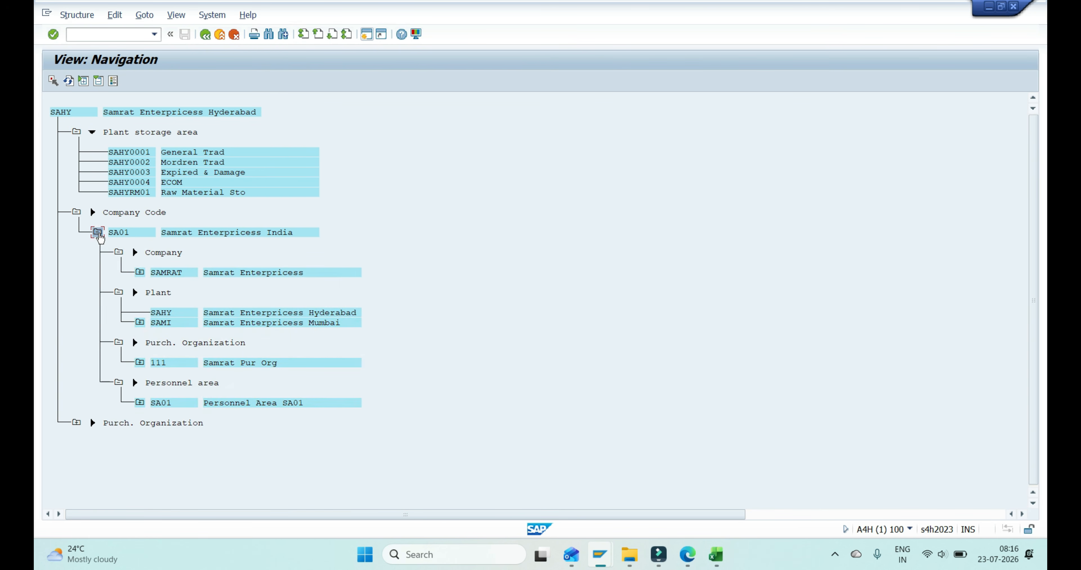
left_click(76, 423)
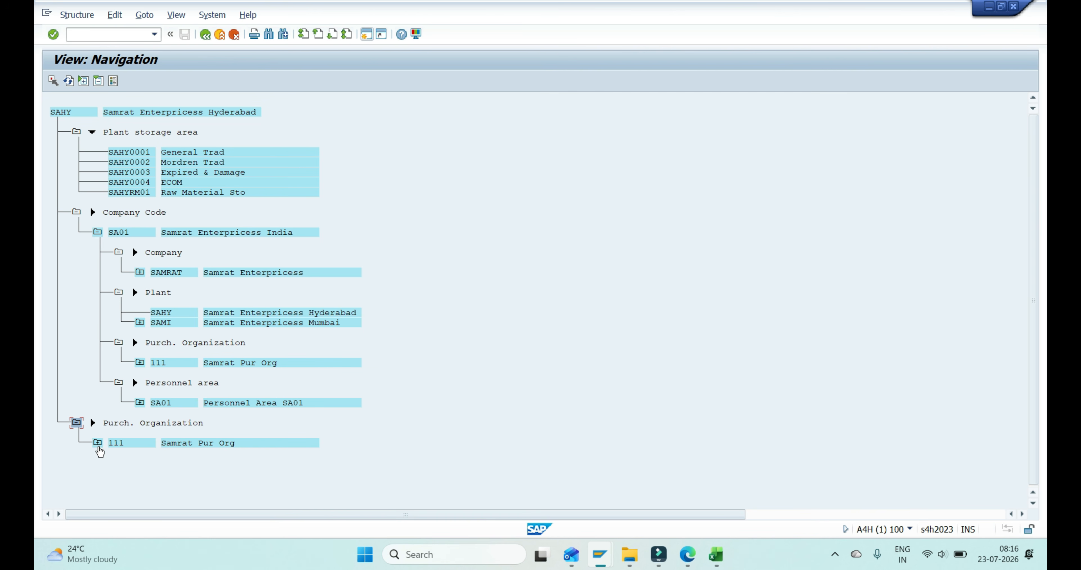
- Expand purchasing organization 111 and plant SAMI in the SAHY structure and examine their storage areas, company code and plant assignments
left_click(98, 443)
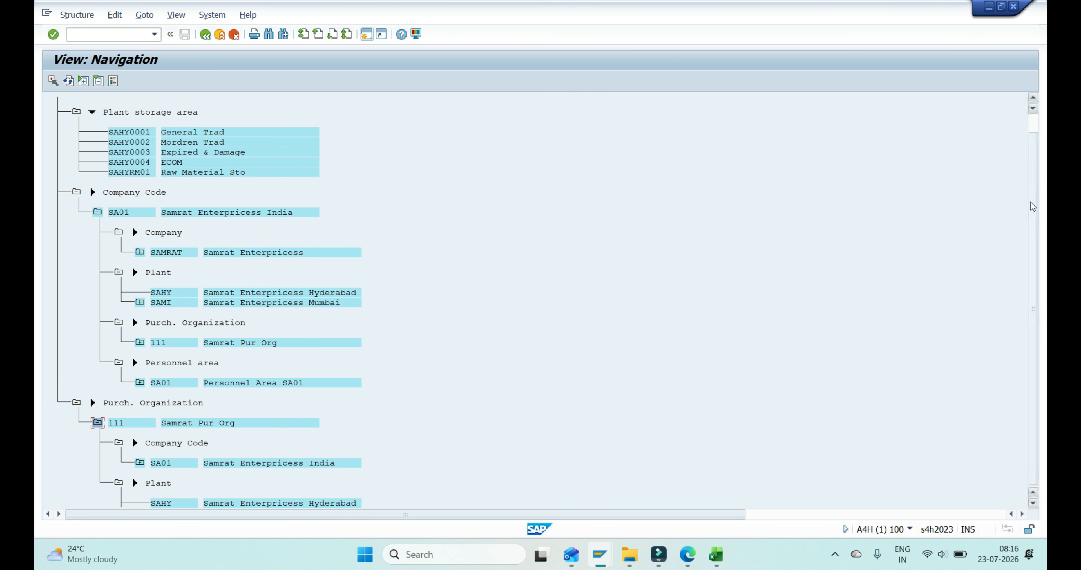
left_click_drag(1031, 201, 1026, 121)
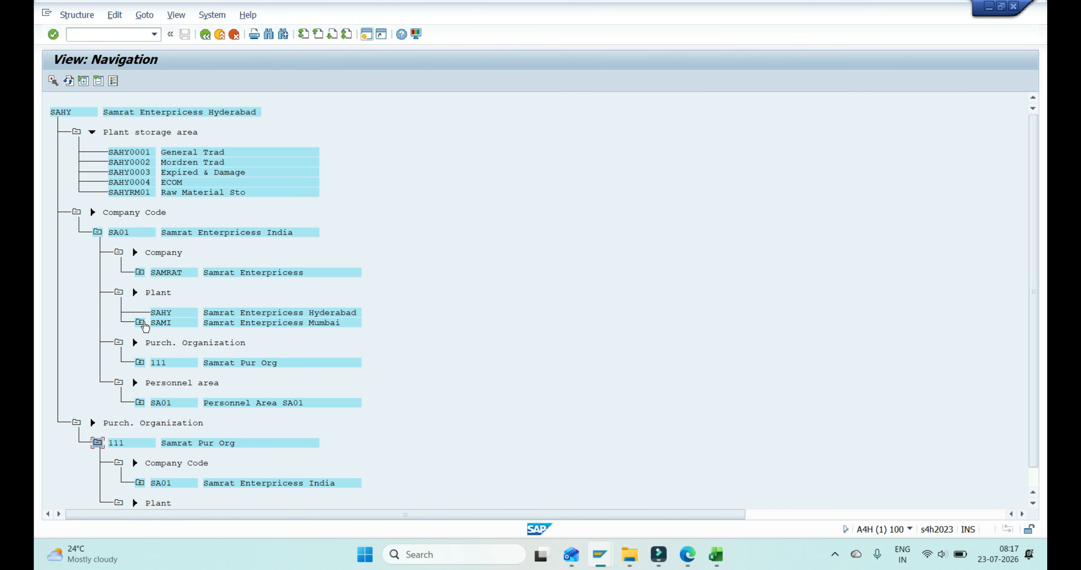
left_click(144, 325)
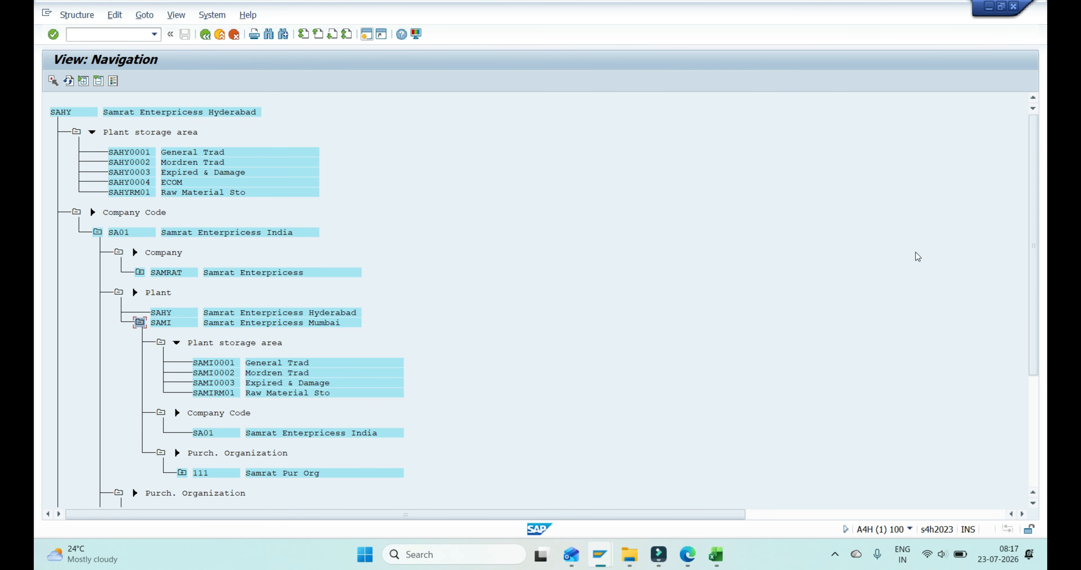
left_click_drag(1033, 305, 1032, 374)
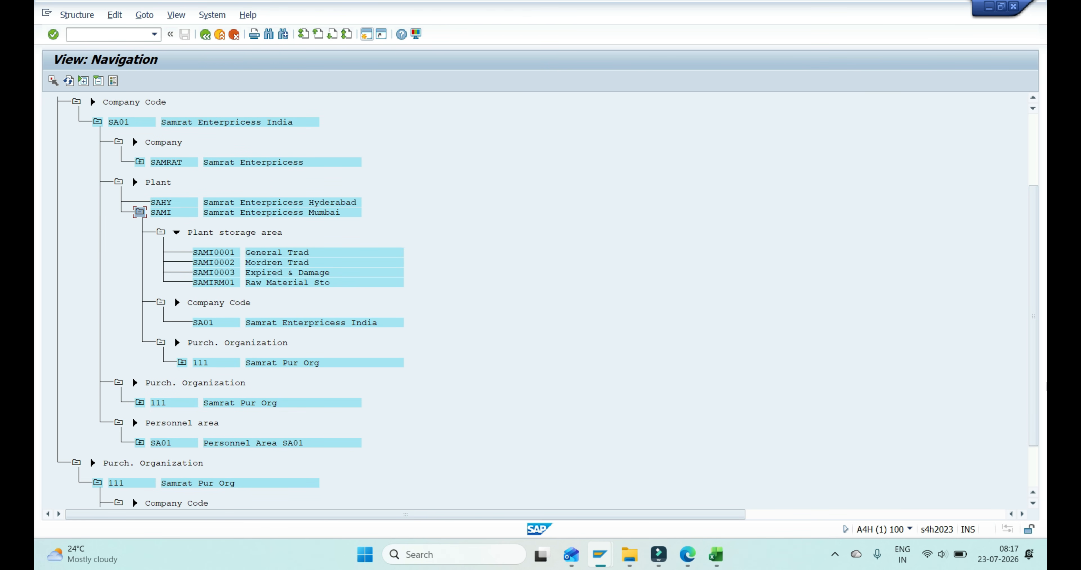
left_click_drag(1033, 413, 1039, 482)
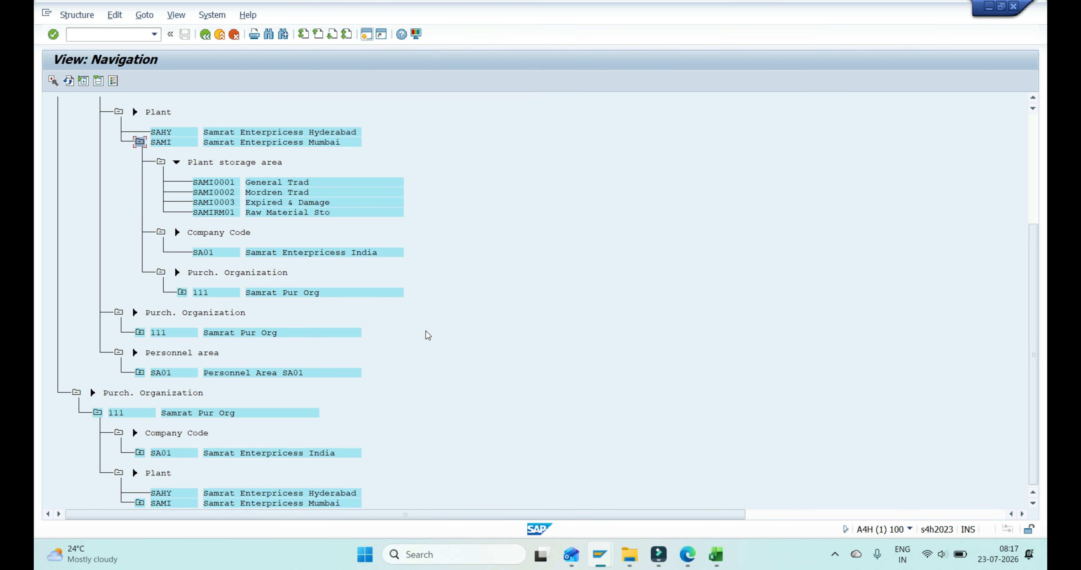
scroll(1036, 143, "up", 6)
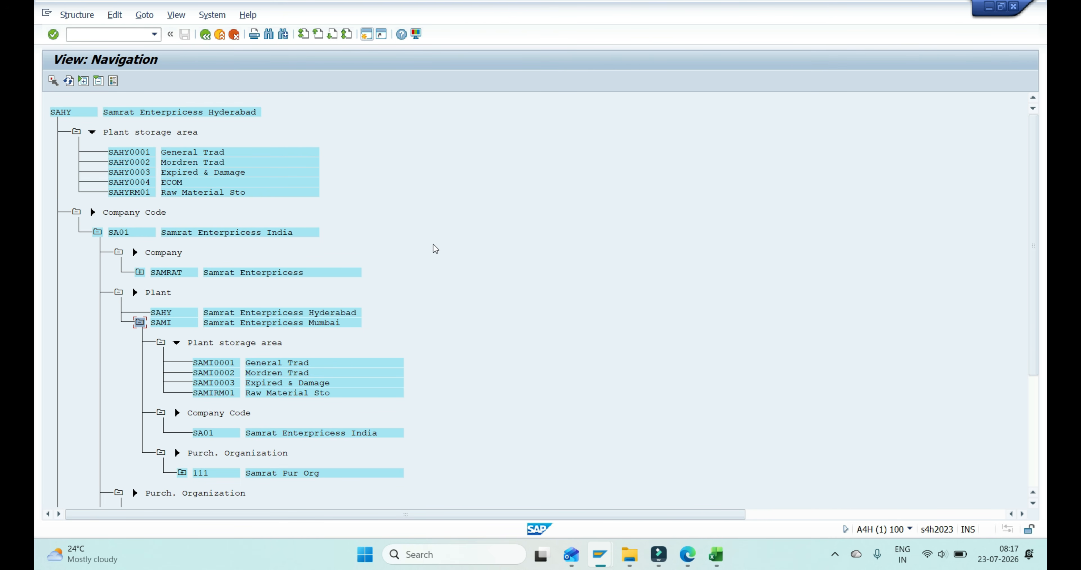
- Switch to the SAP MM Notes PDF in Edge and review the structure check instructions and the Master Data chapter introduction
mouse_move(689, 548)
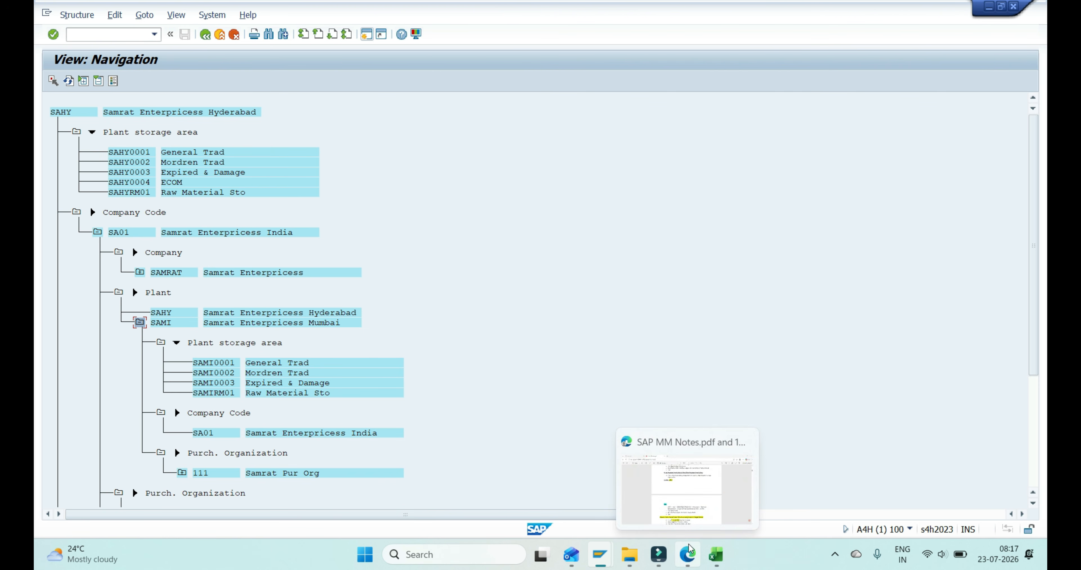
left_click(687, 499)
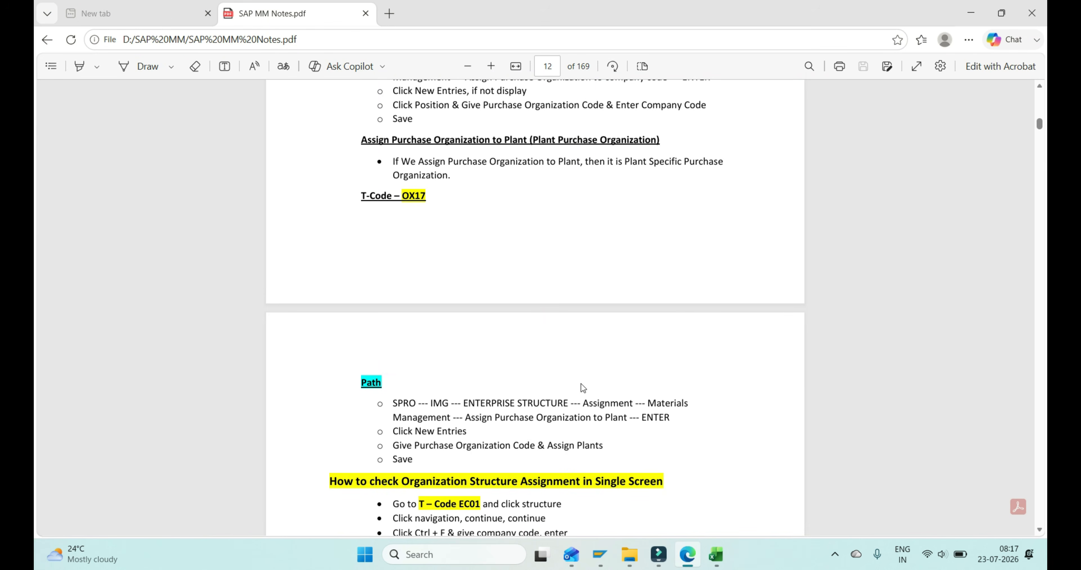
scroll(582, 384, "down", 10)
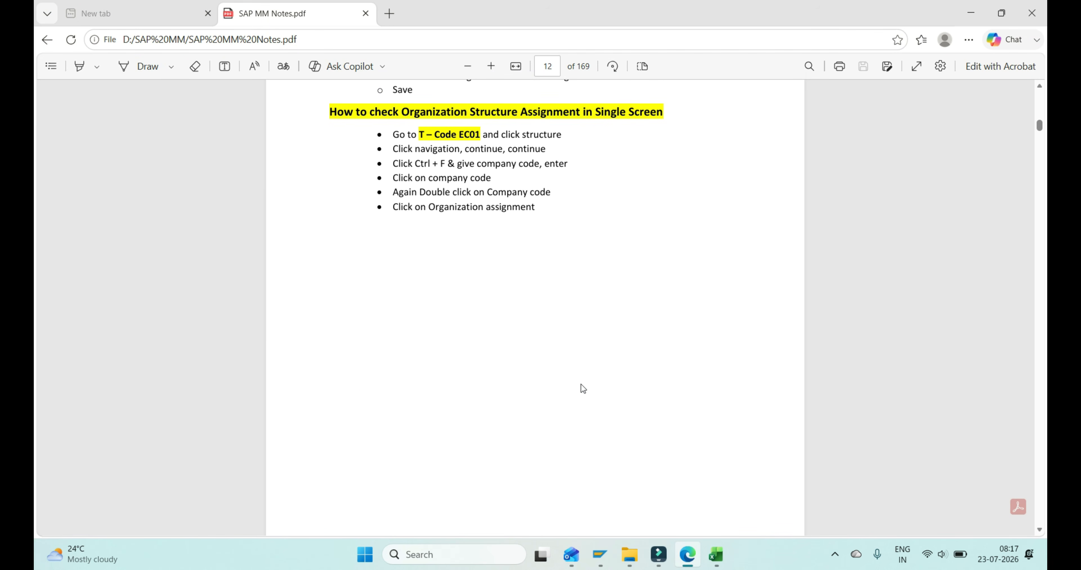
scroll(581, 384, "down", 12)
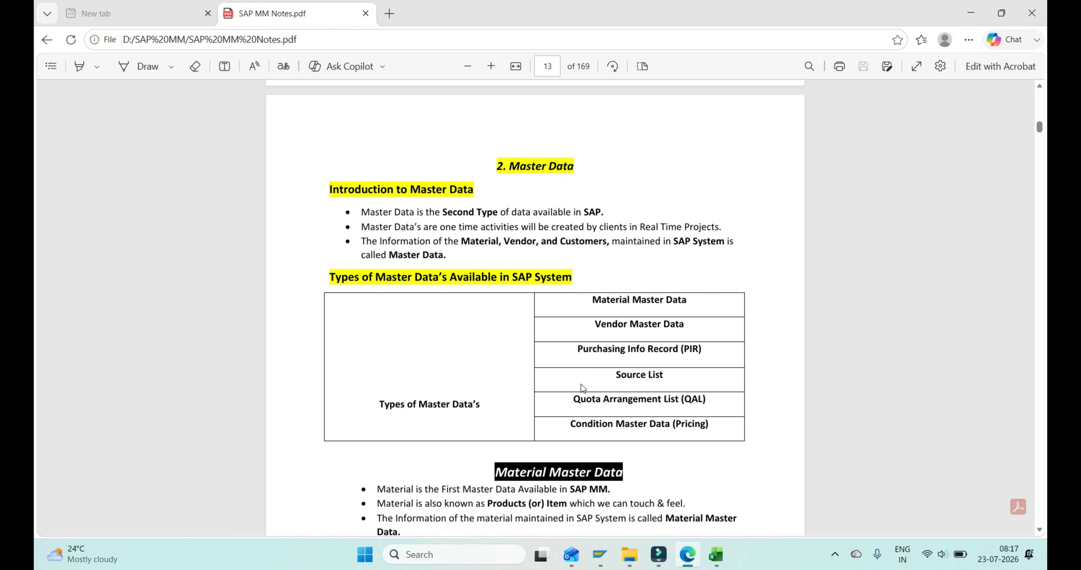
scroll(581, 384, "up", 7)
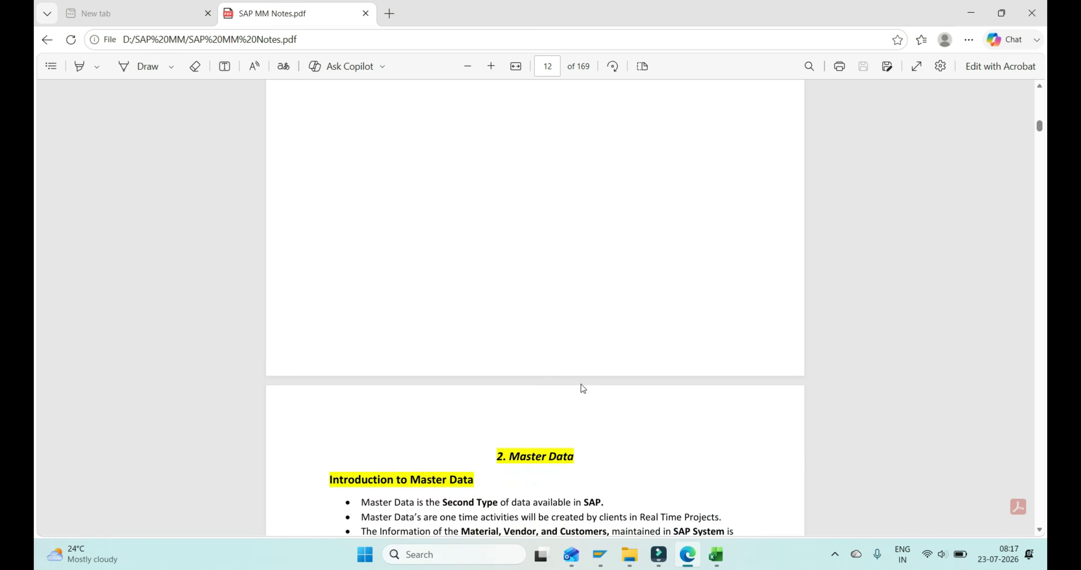
scroll(581, 385, "down", 9)
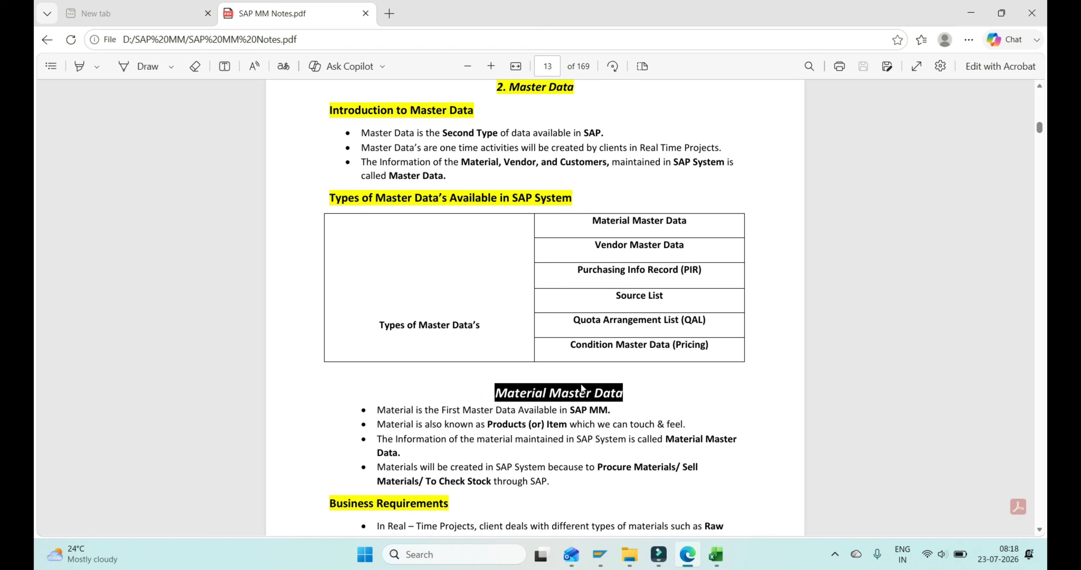
scroll(581, 388, "down", 1)
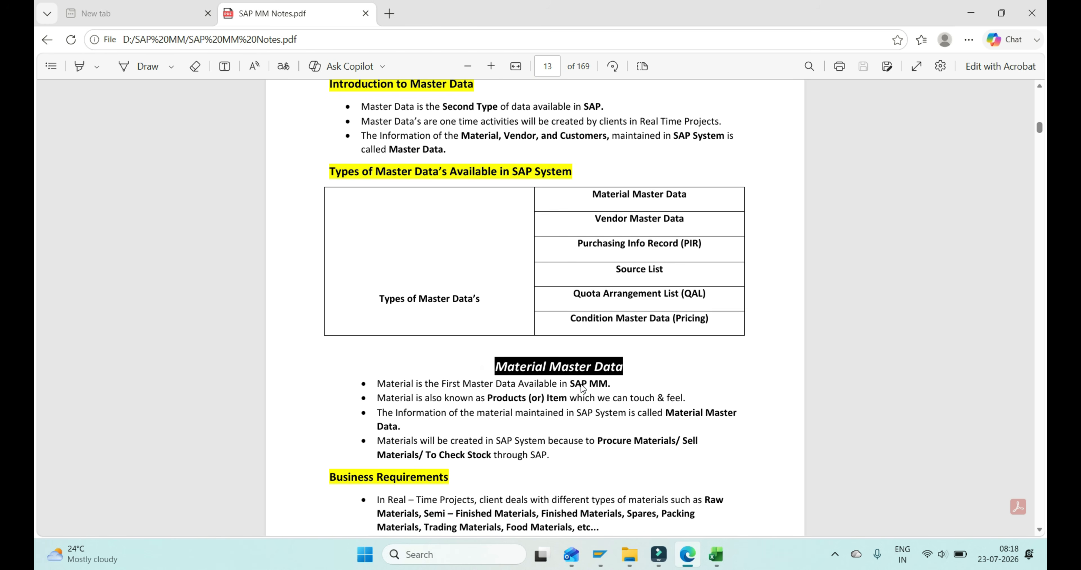